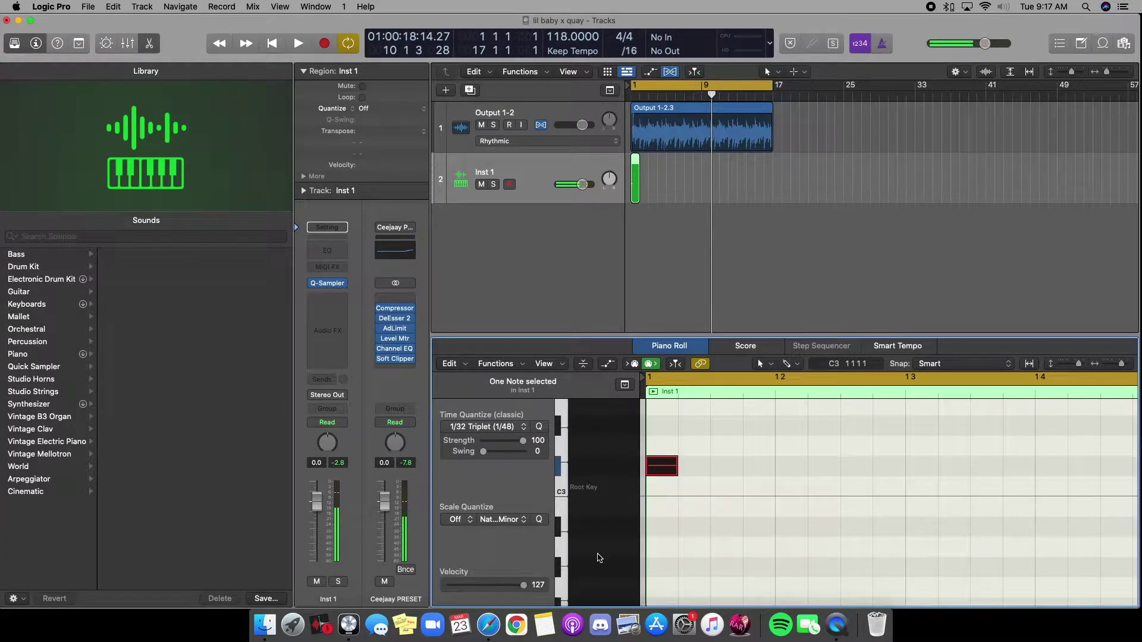
- Add C#3 notes on beat 4 of bar 1 and beat 2 of bar 2 in the Inst 1 region
{"action": "key", "text": "space"}
{"action": "scroll", "coordinate": [782, 446], "scroll_direction": "down", "scroll_amount": 8}
{"action": "scroll", "coordinate": [738, 475], "scroll_direction": "up", "scroll_amount": 3}
{"action": "key", "text": "space"}
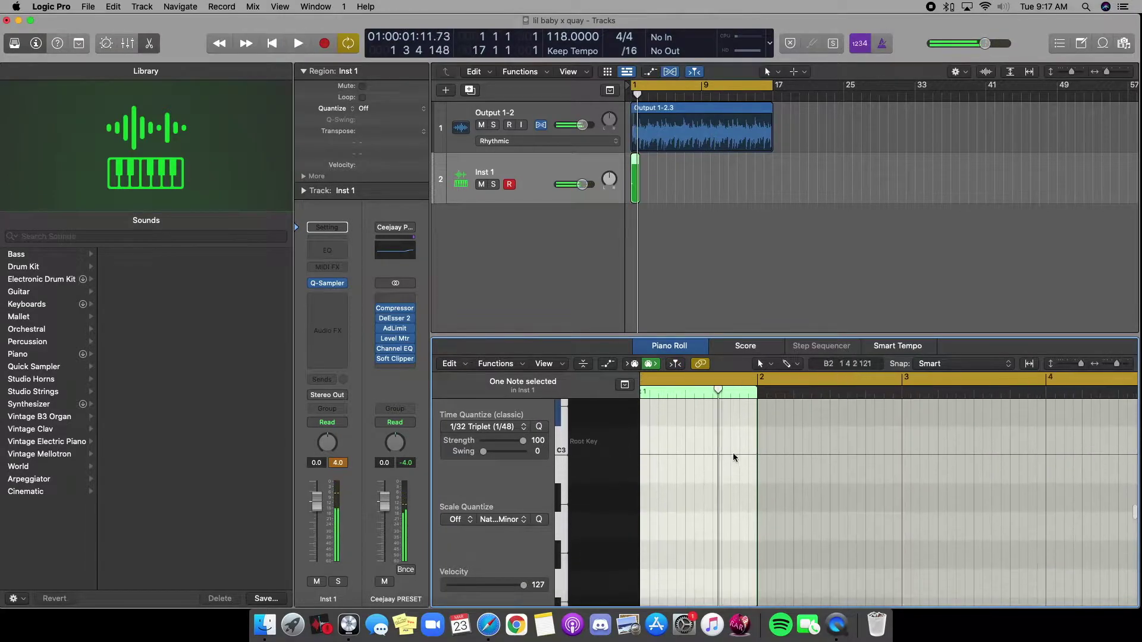
{"action": "key", "text": "space"}
{"action": "scroll", "coordinate": [728, 443], "scroll_direction": "up", "scroll_amount": 3}
{"action": "scroll", "coordinate": [730, 445], "scroll_direction": "up", "scroll_amount": 5}
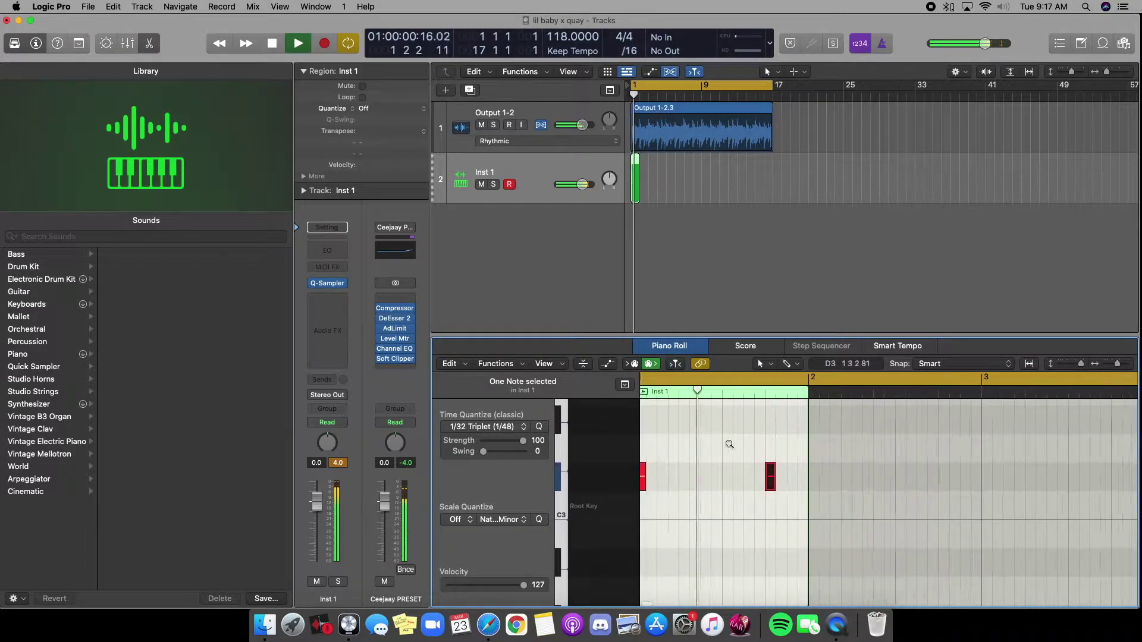
{"action": "scroll", "coordinate": [731, 450], "scroll_direction": "right", "scroll_amount": 3}
{"action": "scroll", "coordinate": [856, 577], "scroll_direction": "right", "scroll_amount": 2}
{"action": "key", "text": "space"}
{"action": "left_click", "coordinate": [806, 484], "text": "super"}
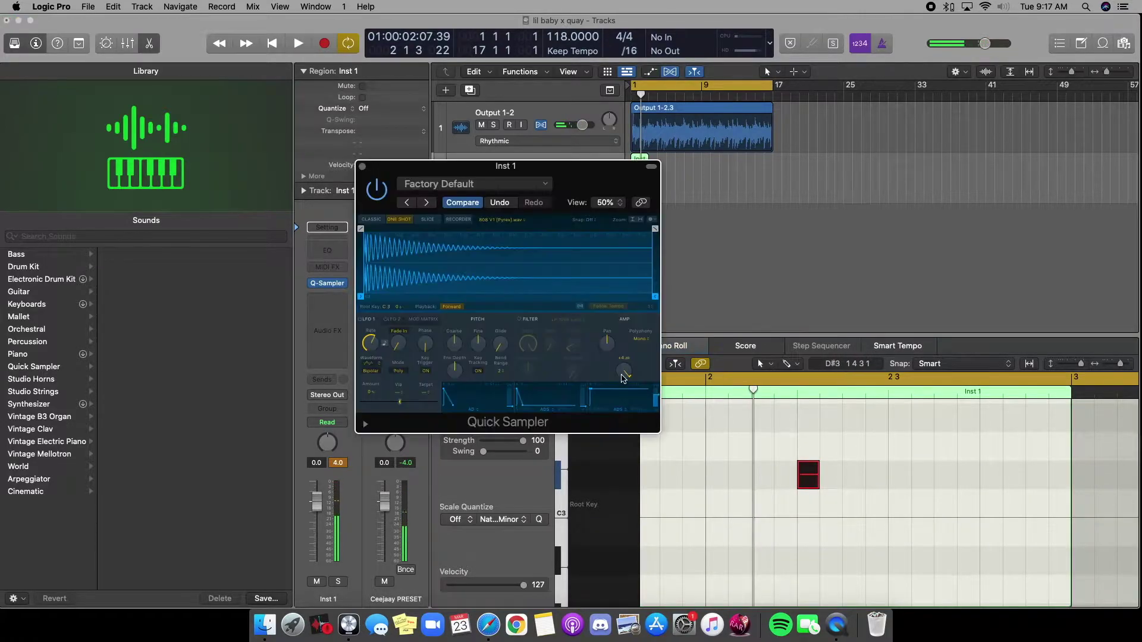
- Close the Quick Sampler window and add higher-pitched notes late in bar 2 of the Inst 1 region
{"action": "key", "text": "space"}
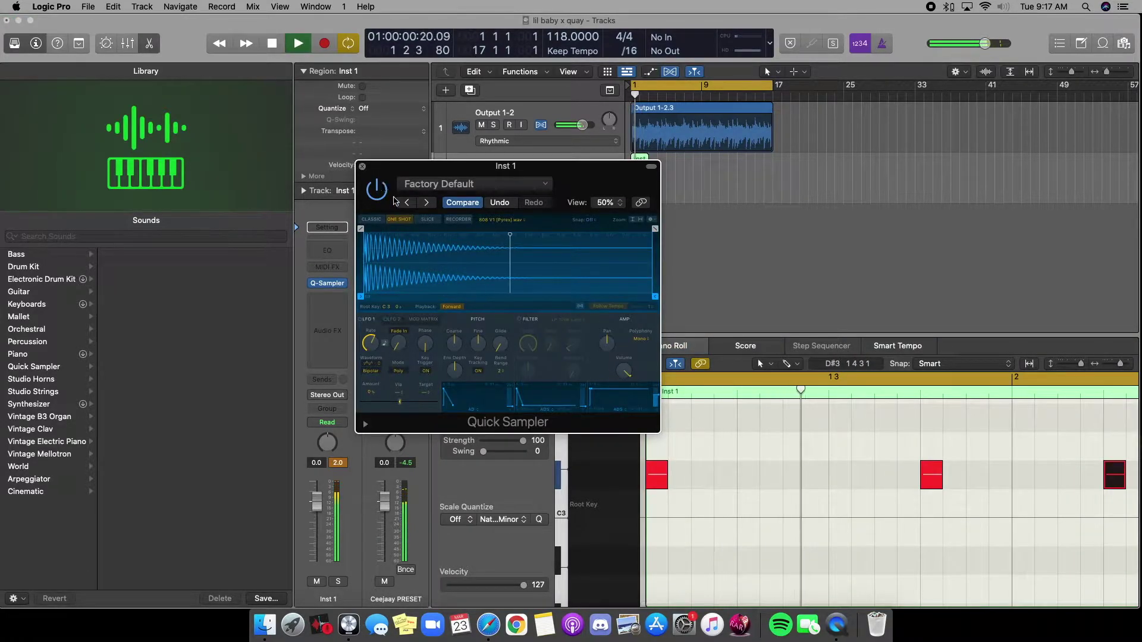
{"action": "left_click", "coordinate": [362, 166]}
{"action": "scroll", "coordinate": [983, 545], "scroll_direction": "down", "scroll_amount": 5}
{"action": "scroll", "coordinate": [853, 516], "scroll_direction": "up", "scroll_amount": 5}
{"action": "key", "text": "space"}
{"action": "left_click", "coordinate": [882, 478], "text": "super"}
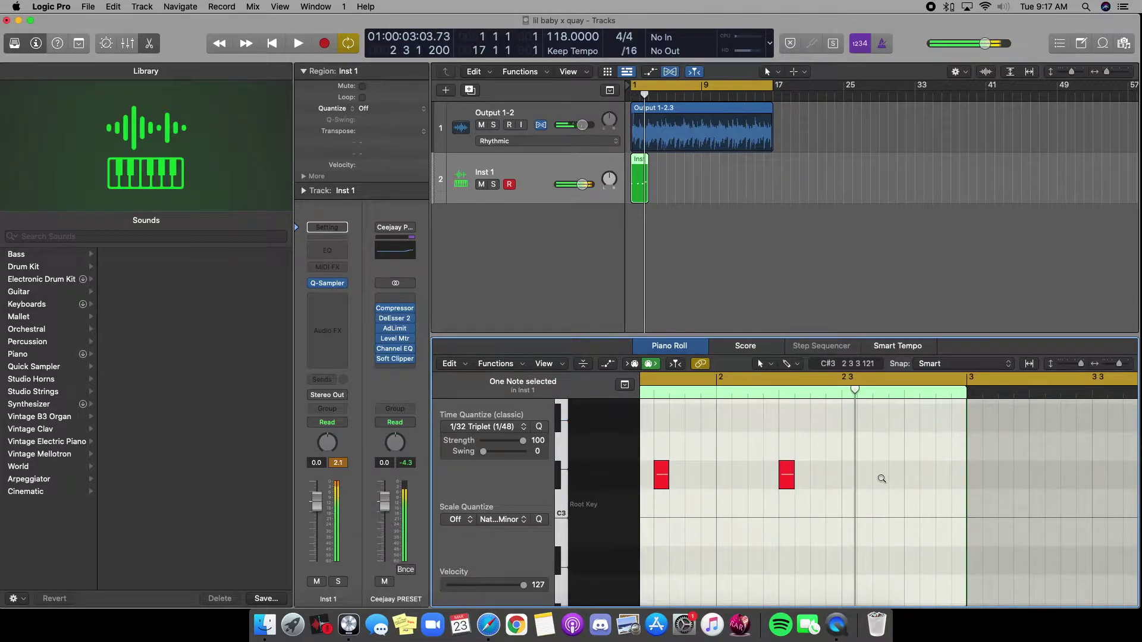
{"action": "scroll", "coordinate": [882, 480], "scroll_direction": "up", "scroll_amount": 7}
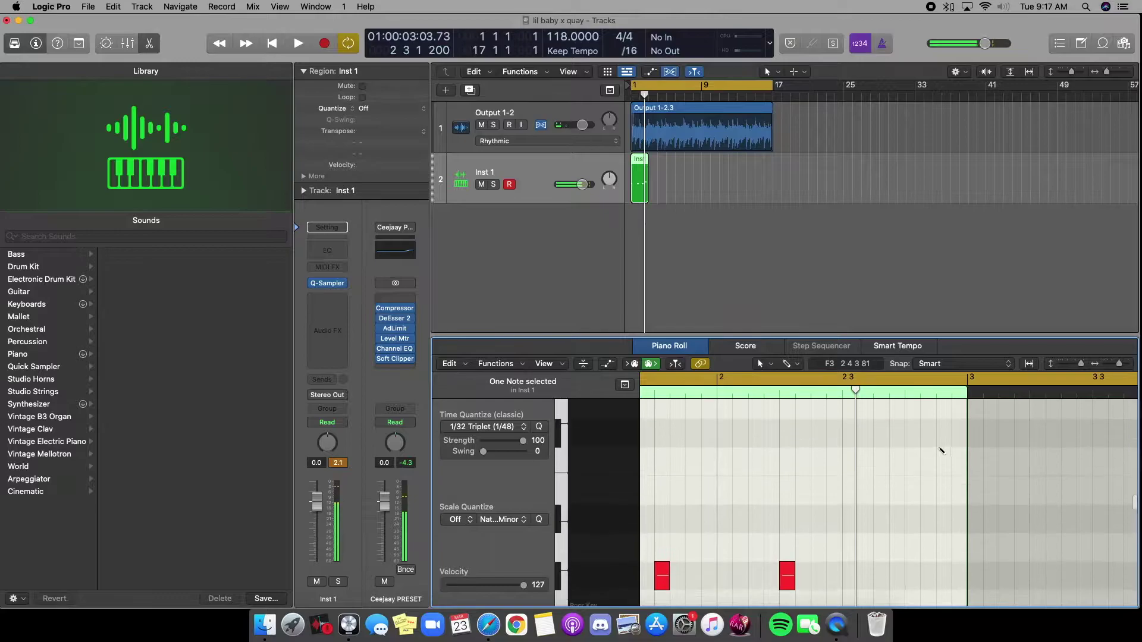
{"action": "left_click", "coordinate": [913, 430], "text": "super"}
- Select the two-bar note phrase in Inst 1, repeat it into bars 3 and 4, and play it back
{"action": "scroll", "coordinate": [838, 426], "scroll_direction": "down", "scroll_amount": 5}
{"action": "scroll", "coordinate": [837, 425], "scroll_direction": "down", "scroll_amount": 2}
{"action": "left_click_drag", "start_coordinate": [865, 455], "coordinate": [694, 586]}
{"action": "left_click", "coordinate": [694, 585]}
{"action": "left_click_drag", "start_coordinate": [867, 463], "coordinate": [641, 578]}
{"action": "key", "text": "super+r"}
{"action": "key", "text": "space"}
{"action": "scroll", "coordinate": [967, 492], "scroll_direction": "right", "scroll_amount": 5}
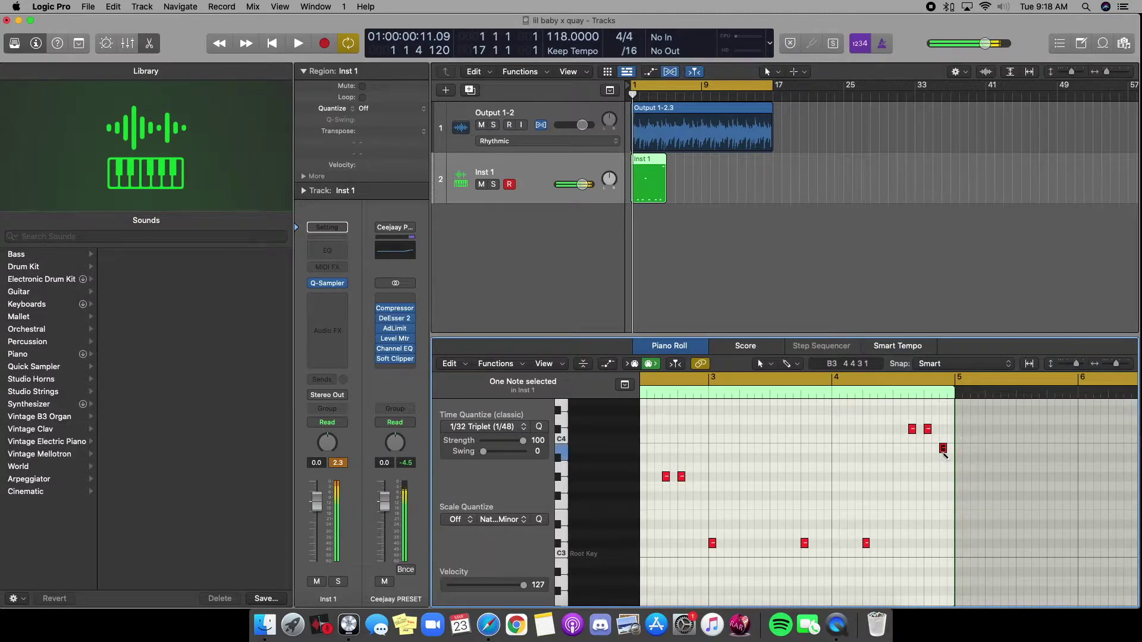
- Scale-quantize the lowered notes of the second Inst 1 region to C# Natural Minor and play back the pattern
{"action": "left_click_drag", "start_coordinate": [945, 531], "coordinate": [769, 454]}
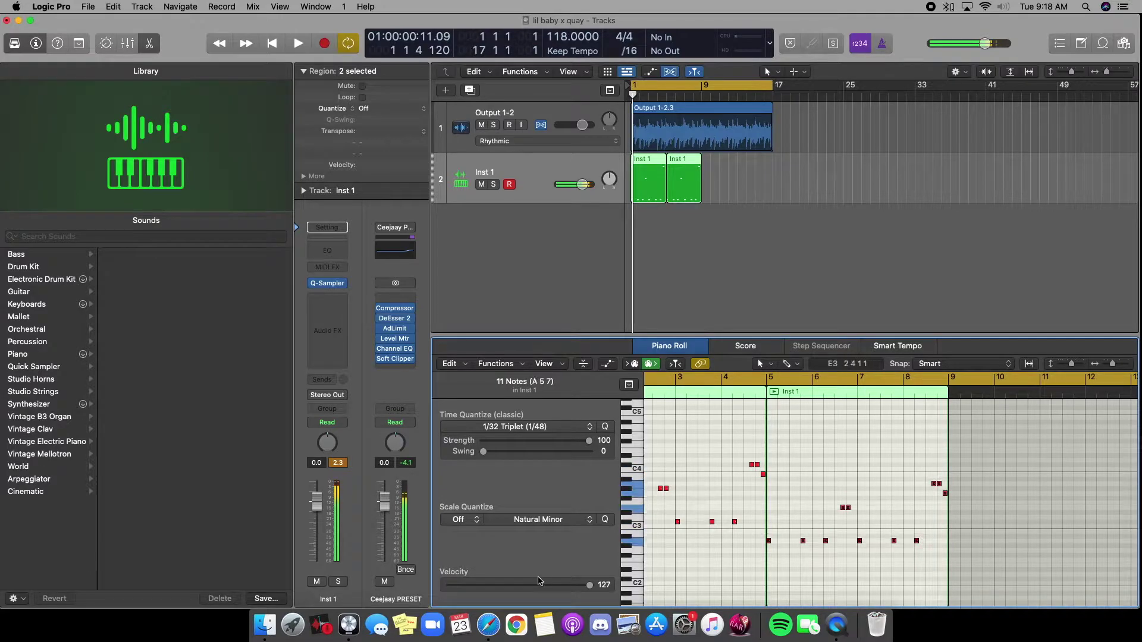
{"action": "left_click", "coordinate": [461, 520]}
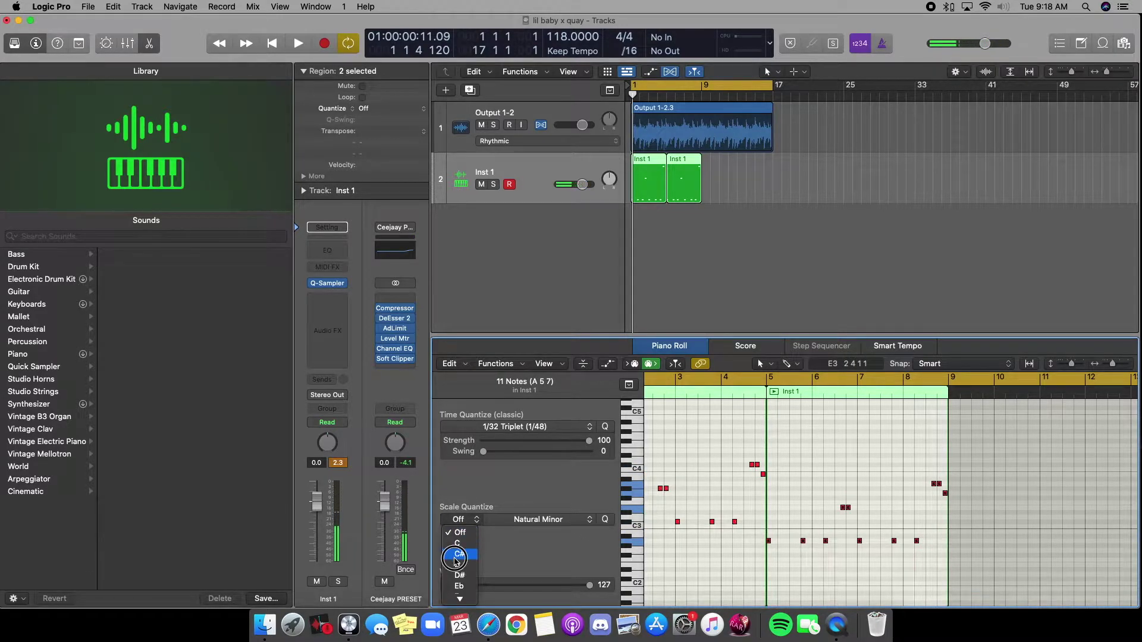
{"action": "left_click", "coordinate": [456, 557]}
{"action": "key", "text": "space"}
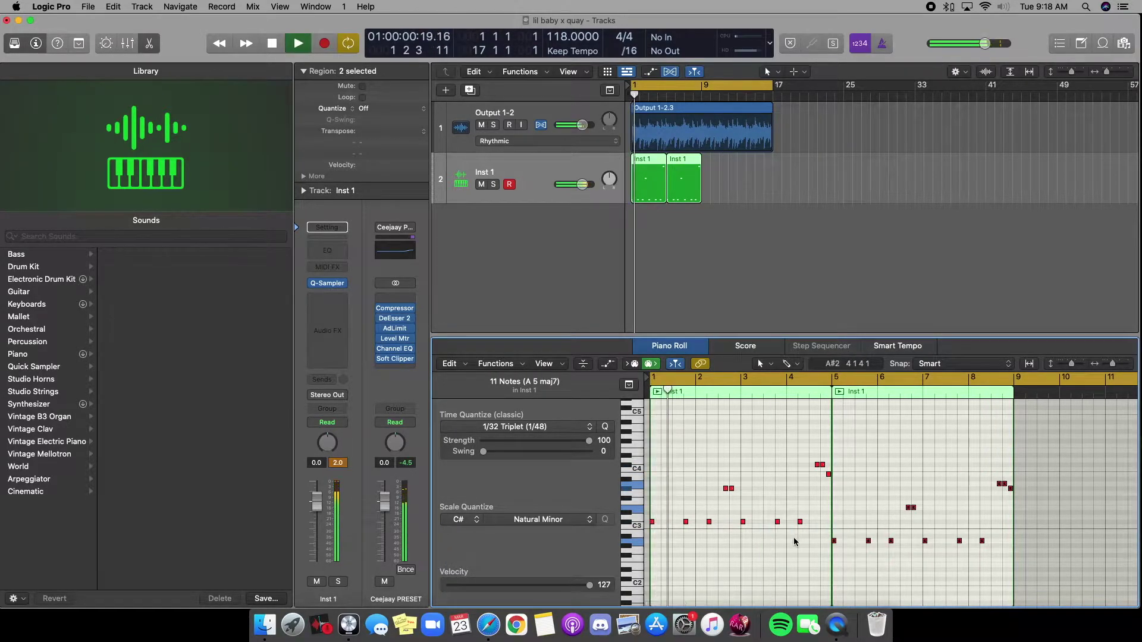
- Switch Inst 1's panning to Binaural Pan, reduce its size to about 1 m and move the source slightly closer at angle 0°
{"action": "right_click", "coordinate": [326, 446]}
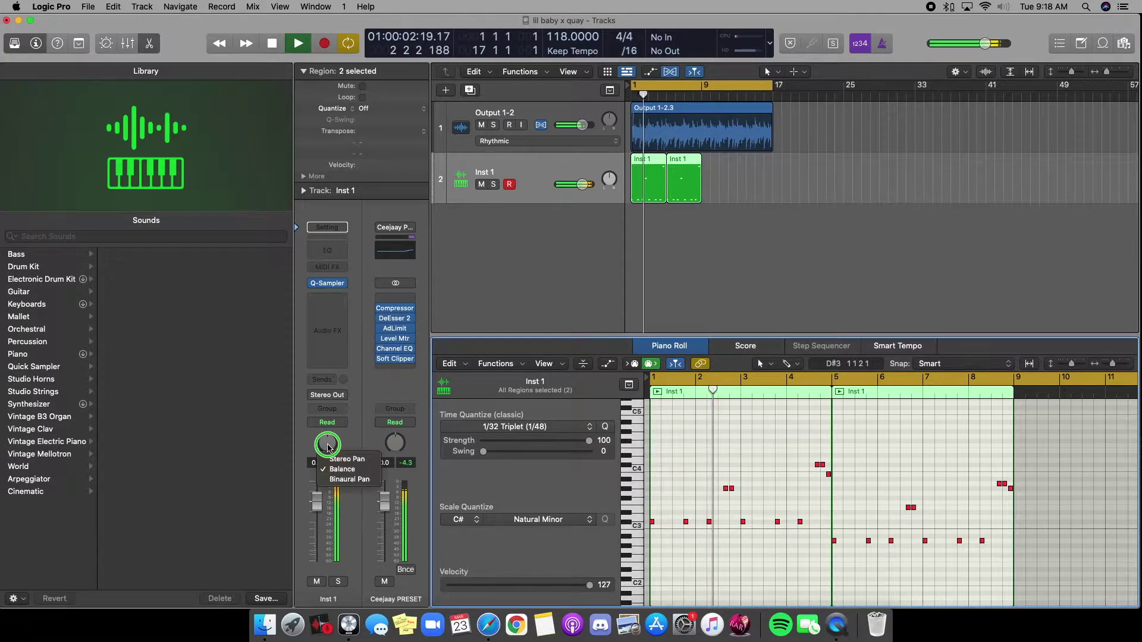
{"action": "double_click", "coordinate": [327, 445]}
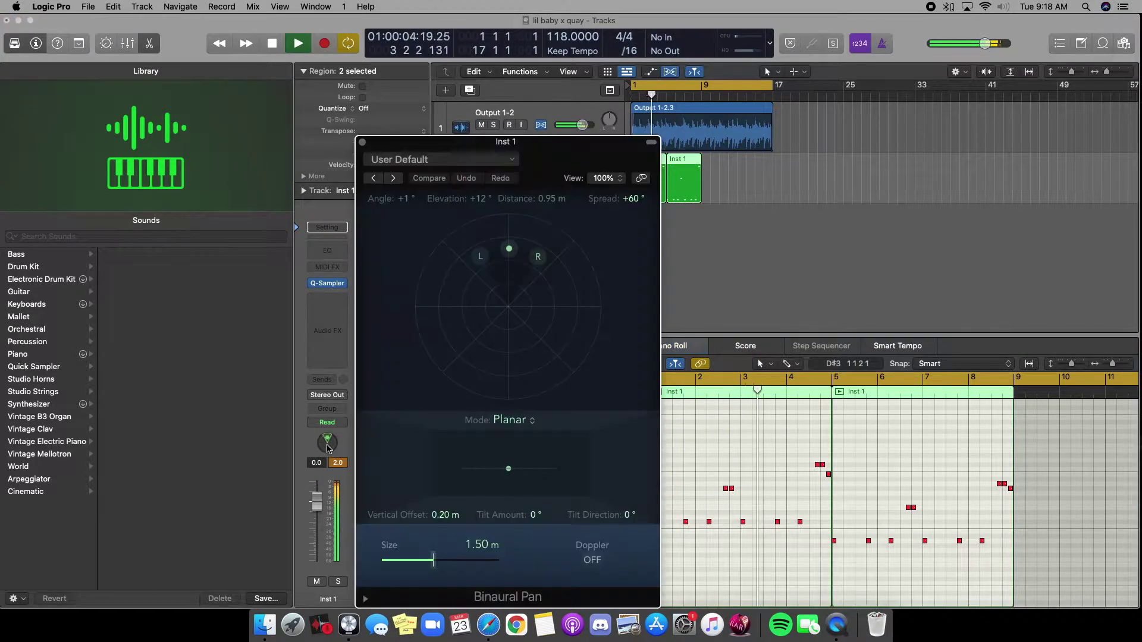
{"action": "left_click_drag", "start_coordinate": [446, 565], "coordinate": [423, 563]}
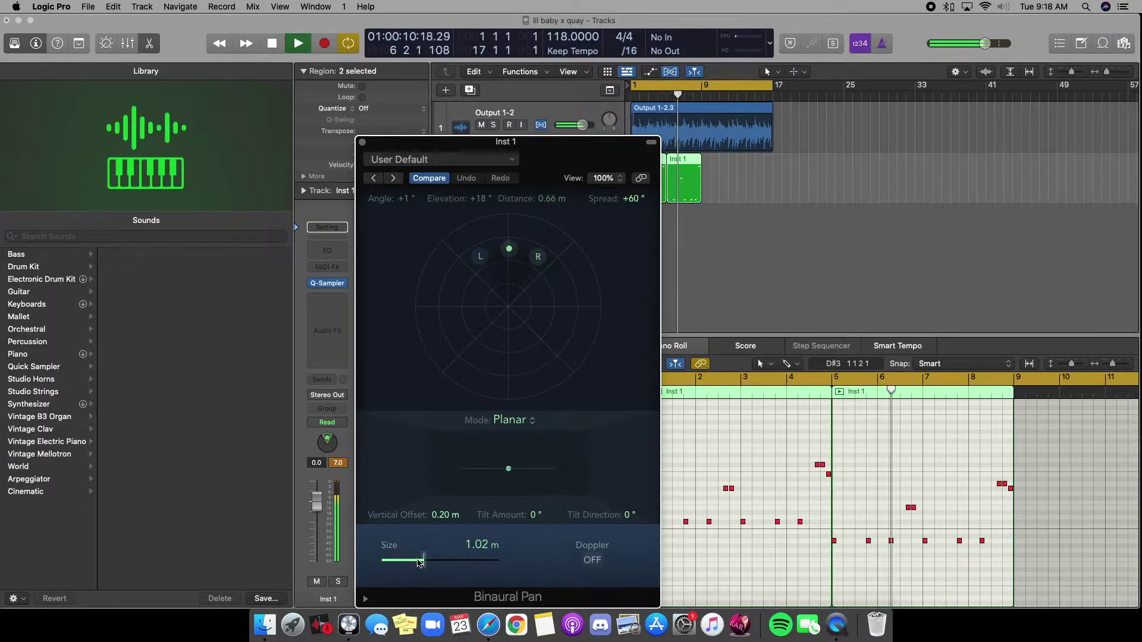
{"action": "left_click_drag", "start_coordinate": [512, 250], "coordinate": [512, 256]}
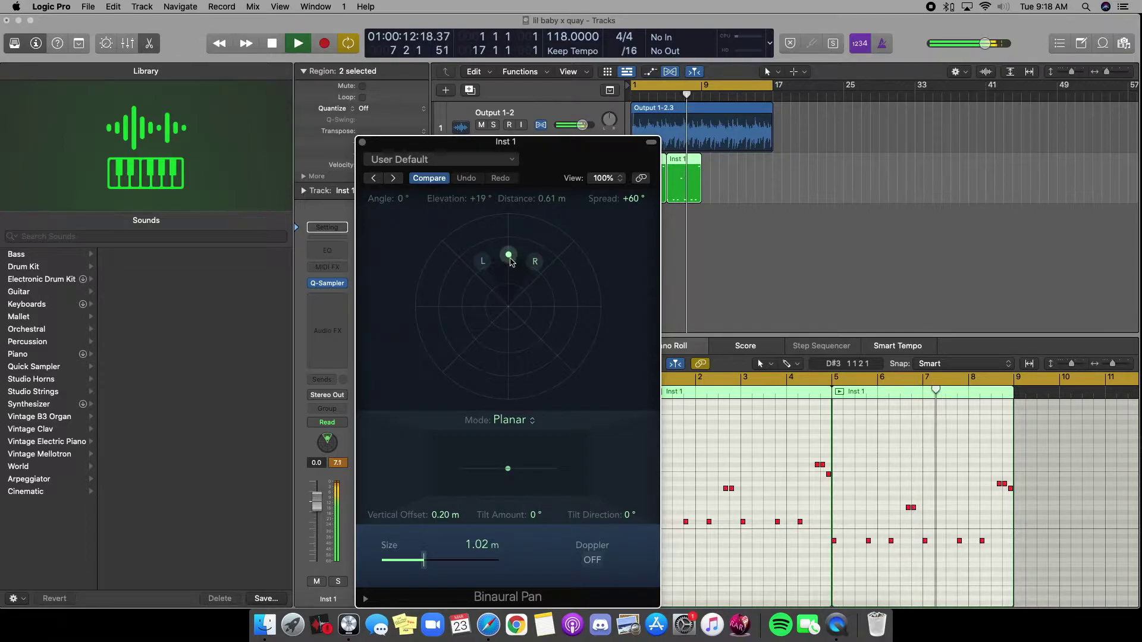
{"action": "left_click_drag", "start_coordinate": [424, 562], "coordinate": [429, 568]}
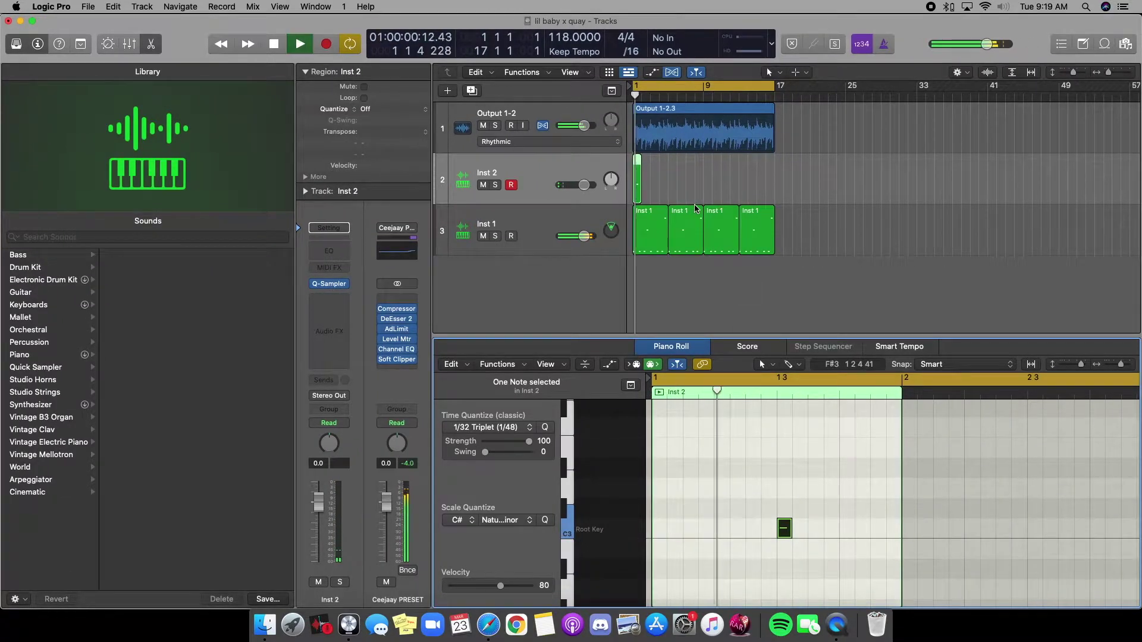
- Repeat the one-bar Inst 2 region to fill bars 1 to 4 and join the copies into one region
{"action": "left_click", "coordinate": [611, 198]}
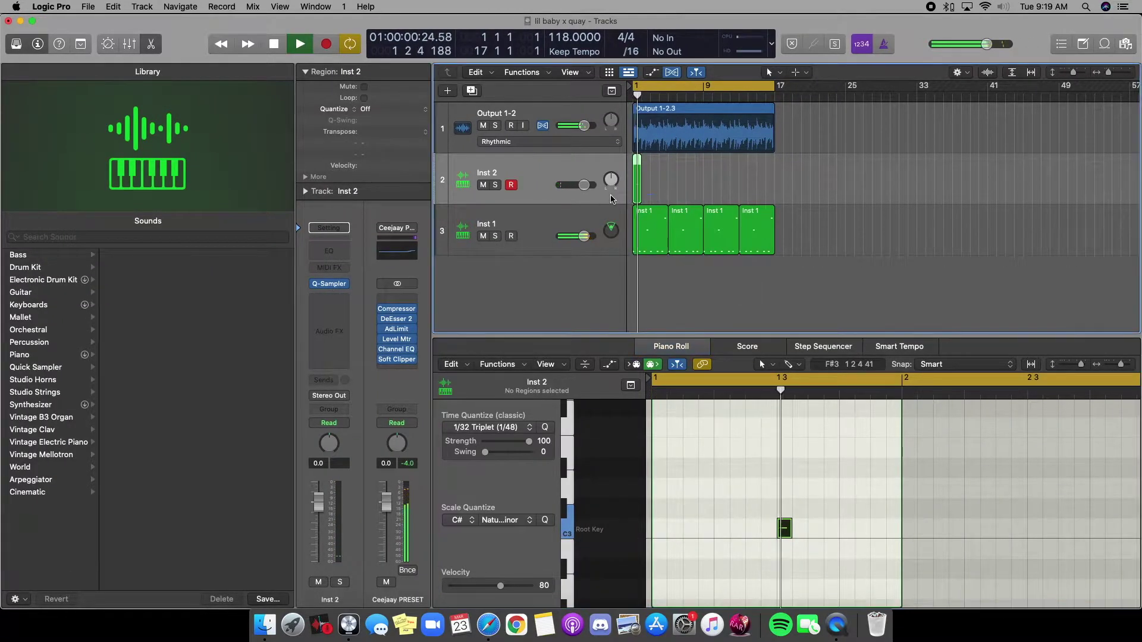
{"action": "key", "text": "super+r"}
{"action": "left_click", "coordinate": [595, 187]}
{"action": "key", "text": "super+r"}
{"action": "left_click", "coordinate": [595, 188]}
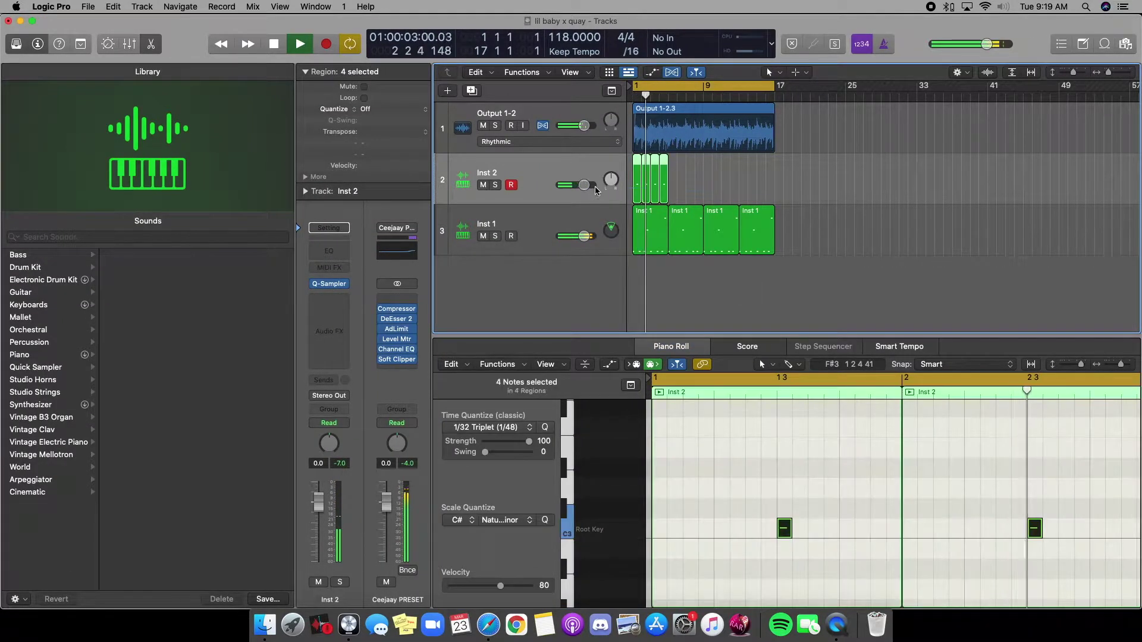
{"action": "key", "text": "super+j"}
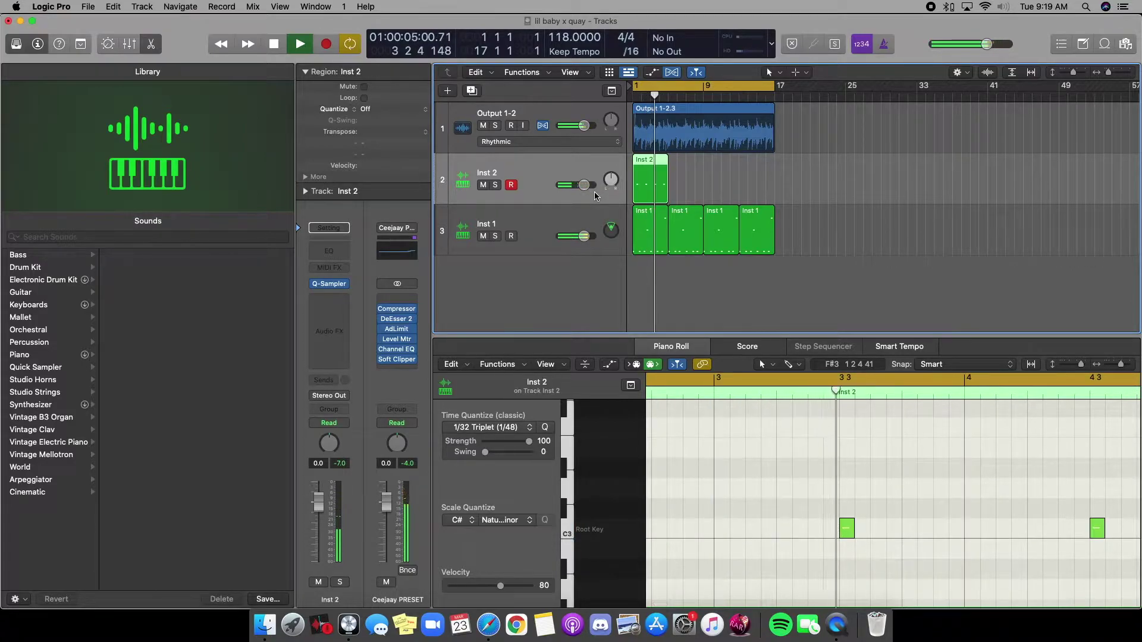
- Repeat the joined four-bar Inst 2 region until it fills the track through bar 16
{"action": "key", "text": "super+r"}
{"action": "left_click", "coordinate": [597, 195]}
{"action": "key", "text": "super+r"}
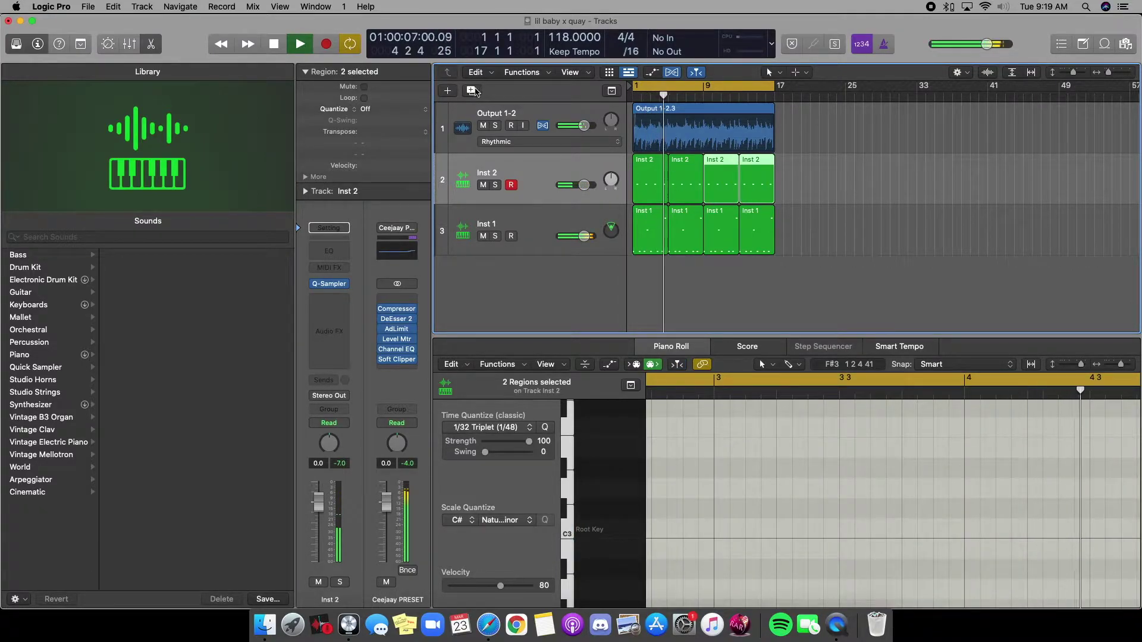
- Create a duplicate track below Inst 2 and set the note velocity to 60
{"action": "key", "text": "super+d"}
{"action": "left_click_drag", "start_coordinate": [500, 587], "coordinate": [488, 593]}
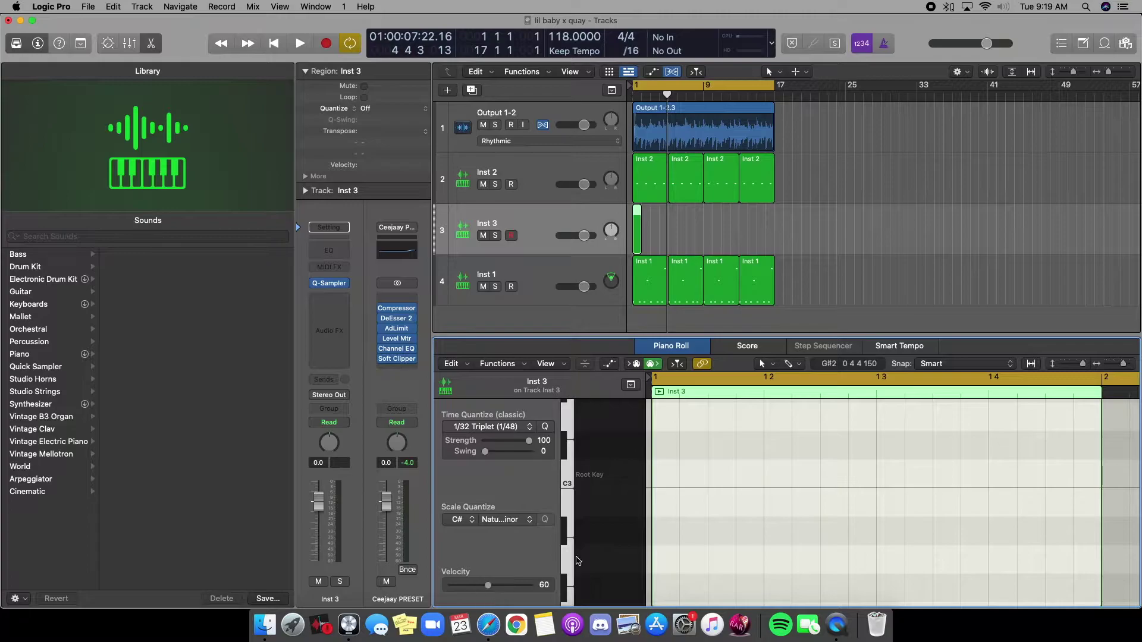
- Add C3 notes on every eighth note across bar 1 of the Inst 3 region and play them back
{"action": "left_click", "coordinate": [716, 476]}
{"action": "left_click", "coordinate": [770, 477]}
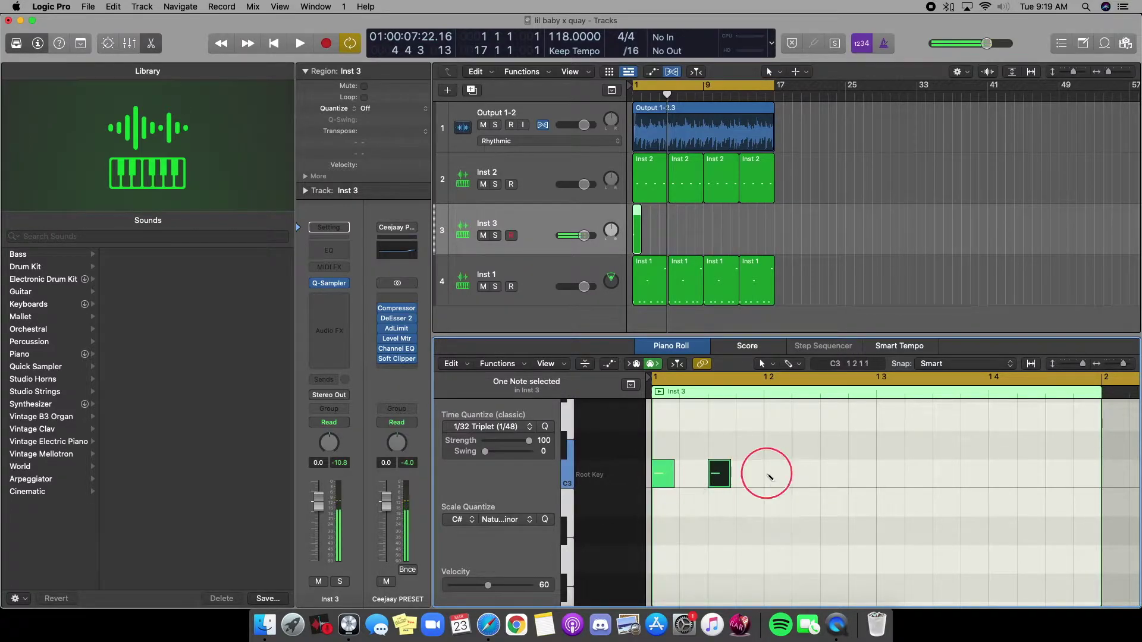
{"action": "left_click", "coordinate": [820, 481], "text": "super"}
{"action": "left_click", "coordinate": [808, 541]}
{"action": "key", "text": "space"}
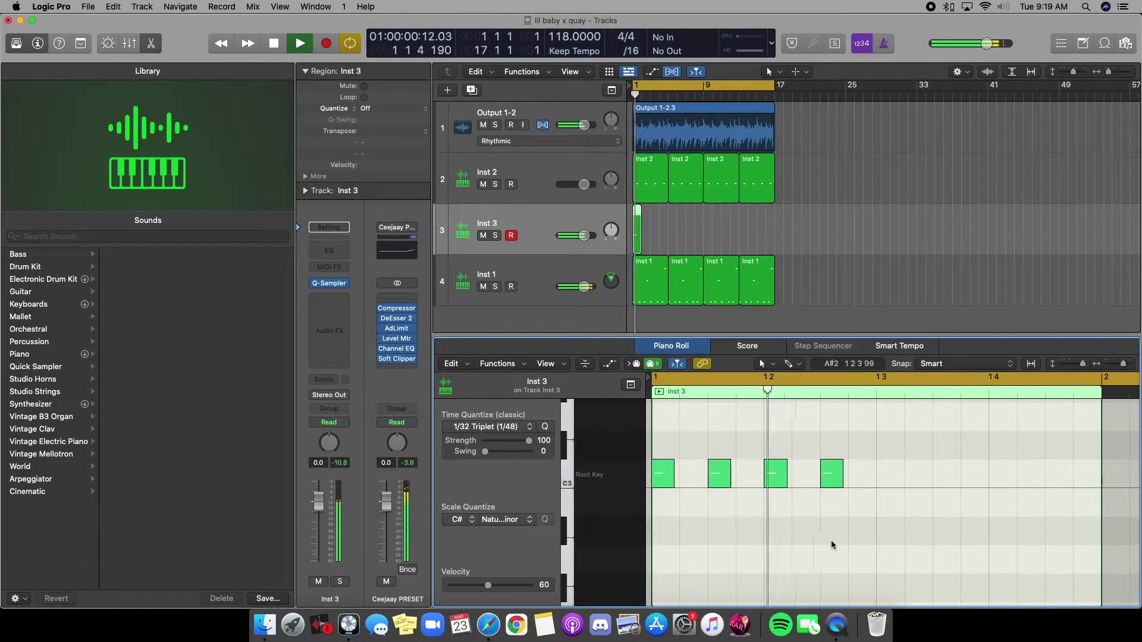
{"action": "left_click", "coordinate": [798, 483], "text": "super"}
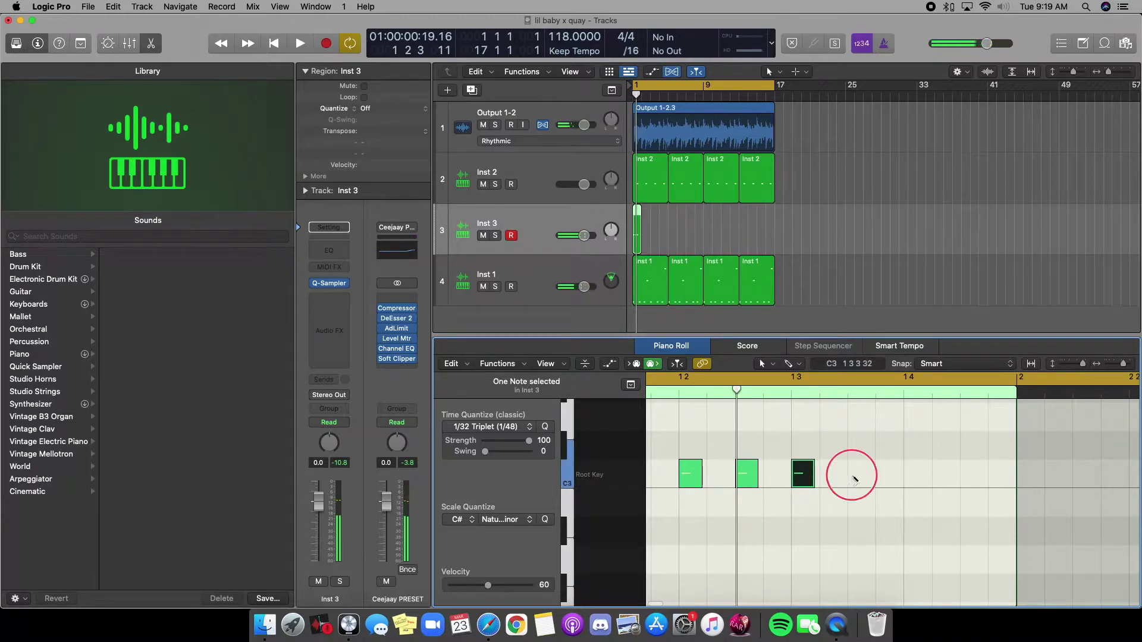
{"action": "left_click", "coordinate": [855, 479], "text": "super"}
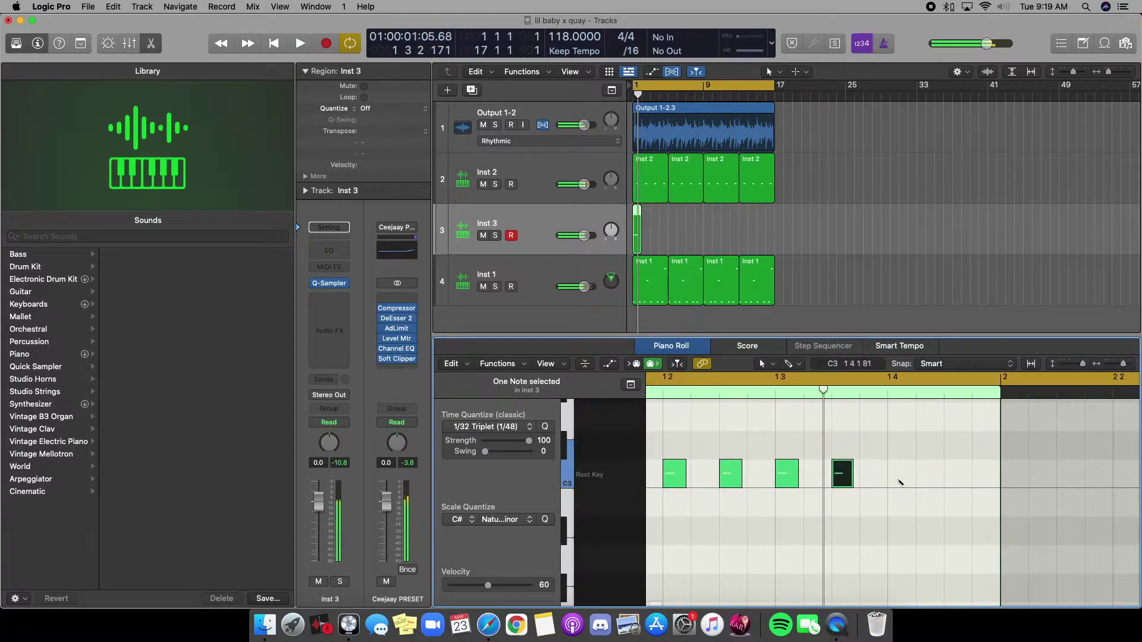
{"action": "left_click", "coordinate": [926, 505]}
{"action": "key", "text": "space"}
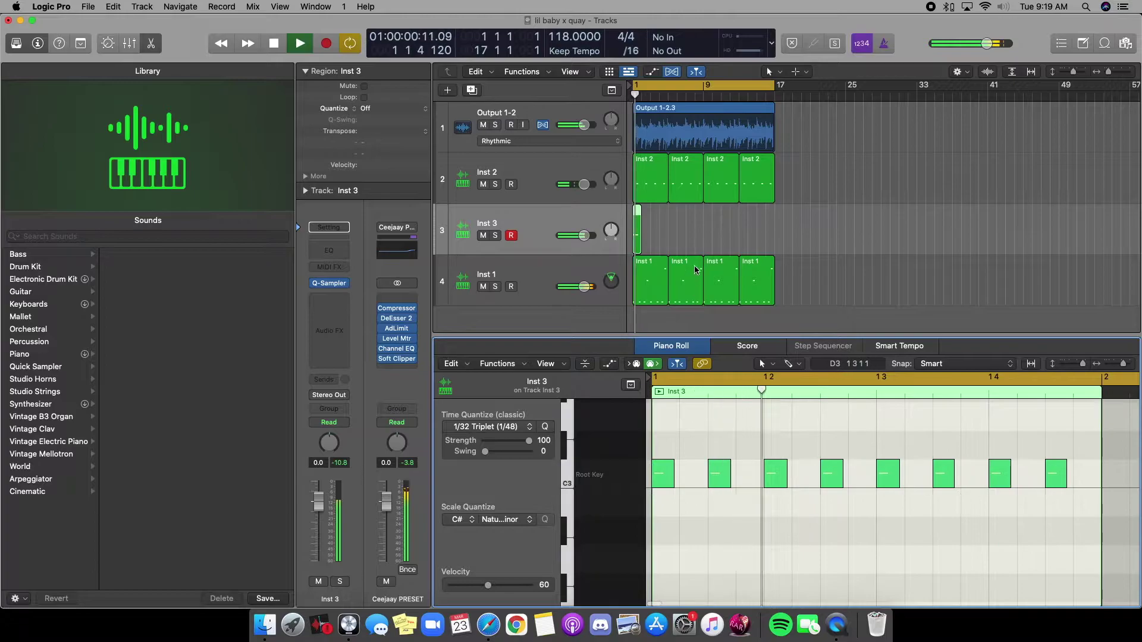
- Repeat and join the one-bar Inst 3 pattern into a four-bar region, and copy that region to bar 5
{"action": "left_click", "coordinate": [590, 241]}
{"action": "key", "text": "super+r"}
{"action": "scroll", "coordinate": [711, 263], "scroll_direction": "up", "scroll_amount": 5}
{"action": "scroll", "coordinate": [711, 262], "scroll_direction": "left", "scroll_amount": 2}
{"action": "left_click_drag", "start_coordinate": [848, 259], "coordinate": [492, 232]}
{"action": "key", "text": "super+r"}
{"action": "left_click_drag", "start_coordinate": [1027, 261], "coordinate": [330, 264]}
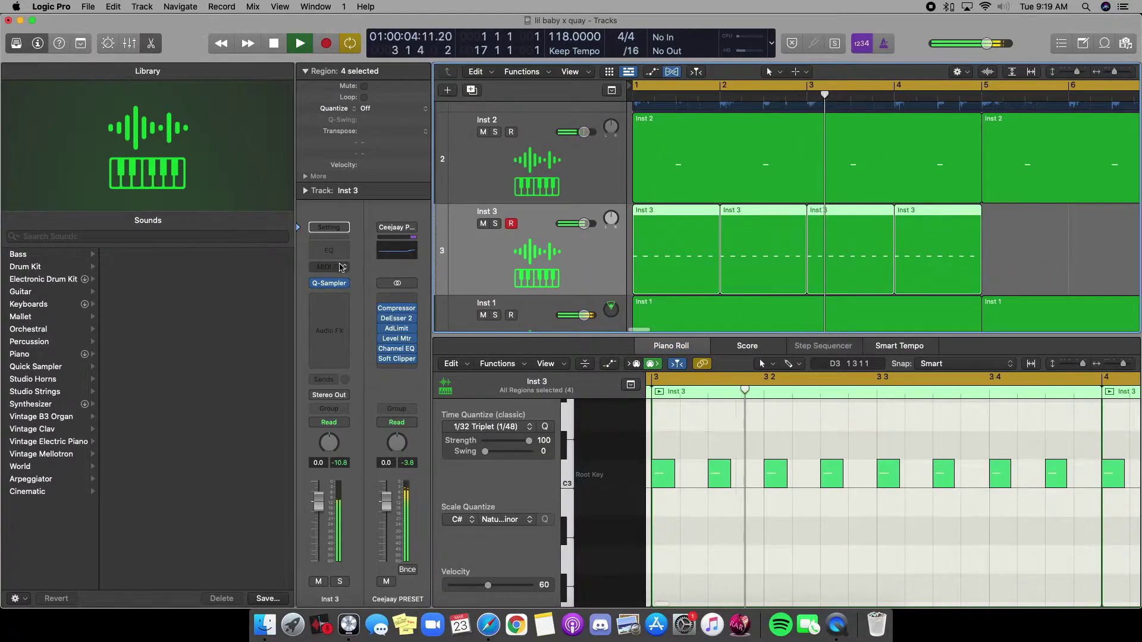
{"action": "key", "text": "super+r"}
- Lower Inst 3's volume to about -3.7 dB and insert the Wider plug-in on its channel strip
{"action": "left_click_drag", "start_coordinate": [319, 501], "coordinate": [320, 510]}
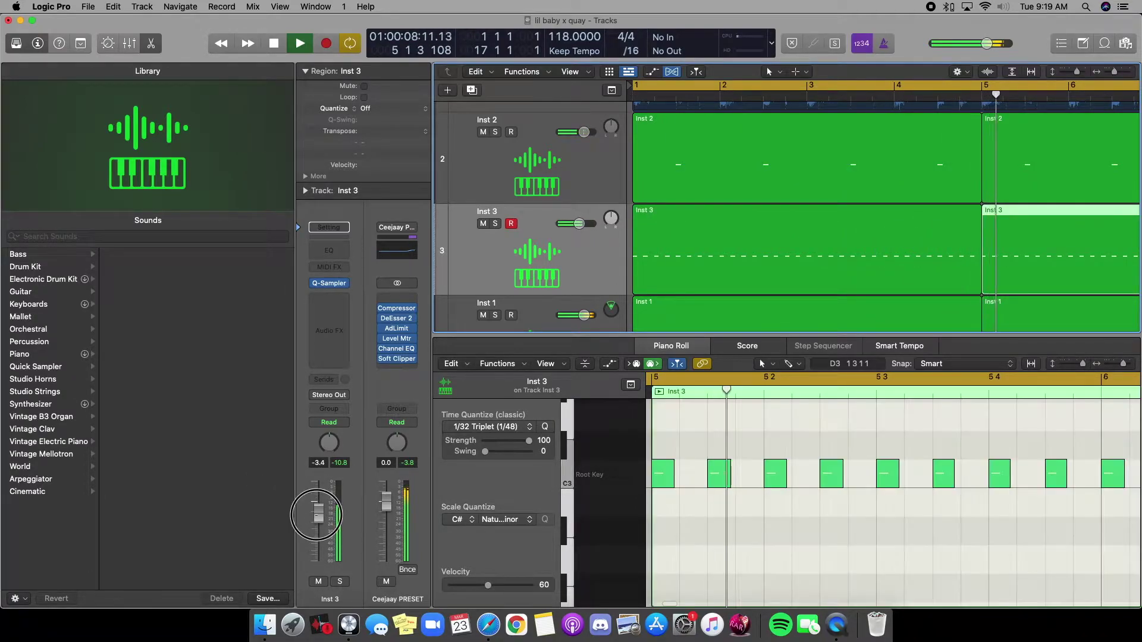
{"action": "left_click", "coordinate": [329, 296]}
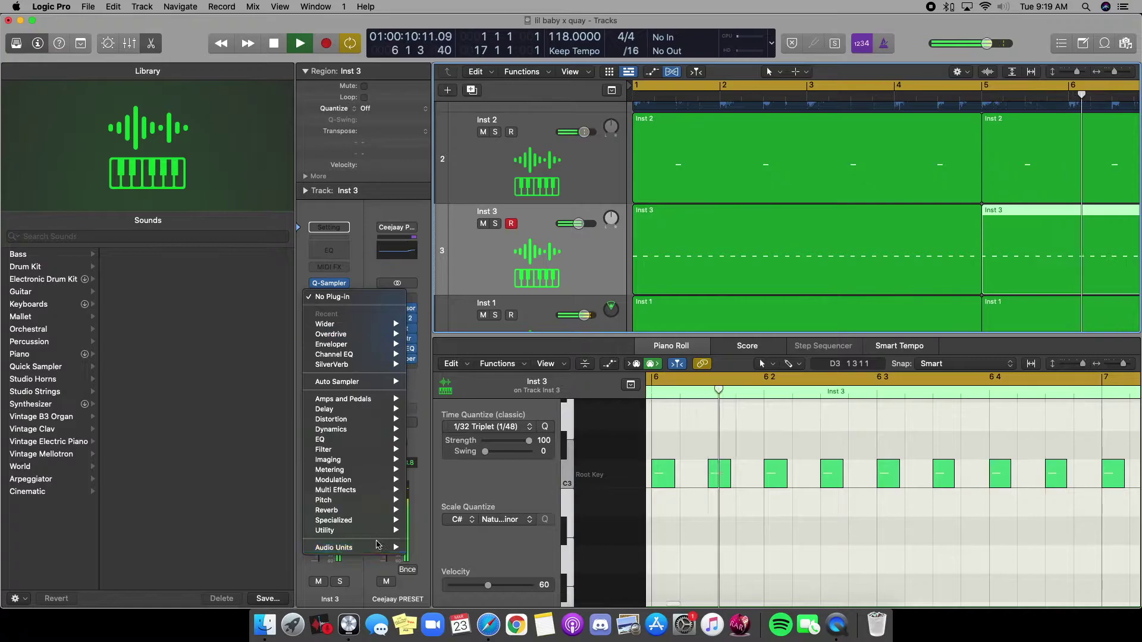
{"action": "mouse_move", "coordinate": [357, 547]}
{"action": "mouse_move", "coordinate": [464, 588]}
{"action": "mouse_move", "coordinate": [538, 589]}
{"action": "left_click", "coordinate": [606, 588]}
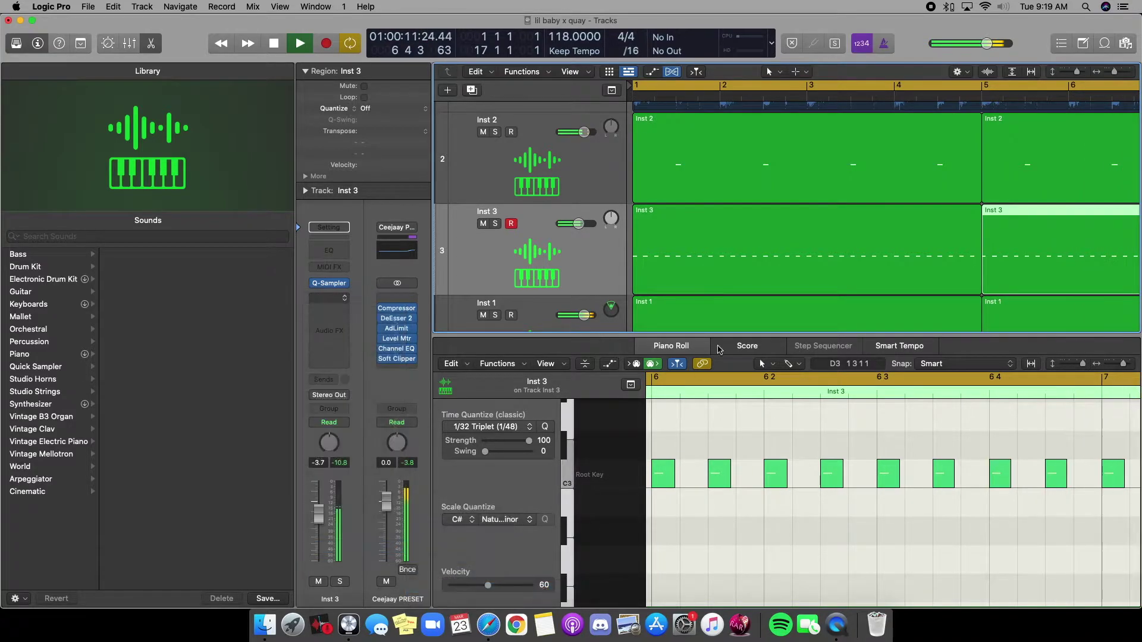
{"action": "left_click", "coordinate": [362, 167]}
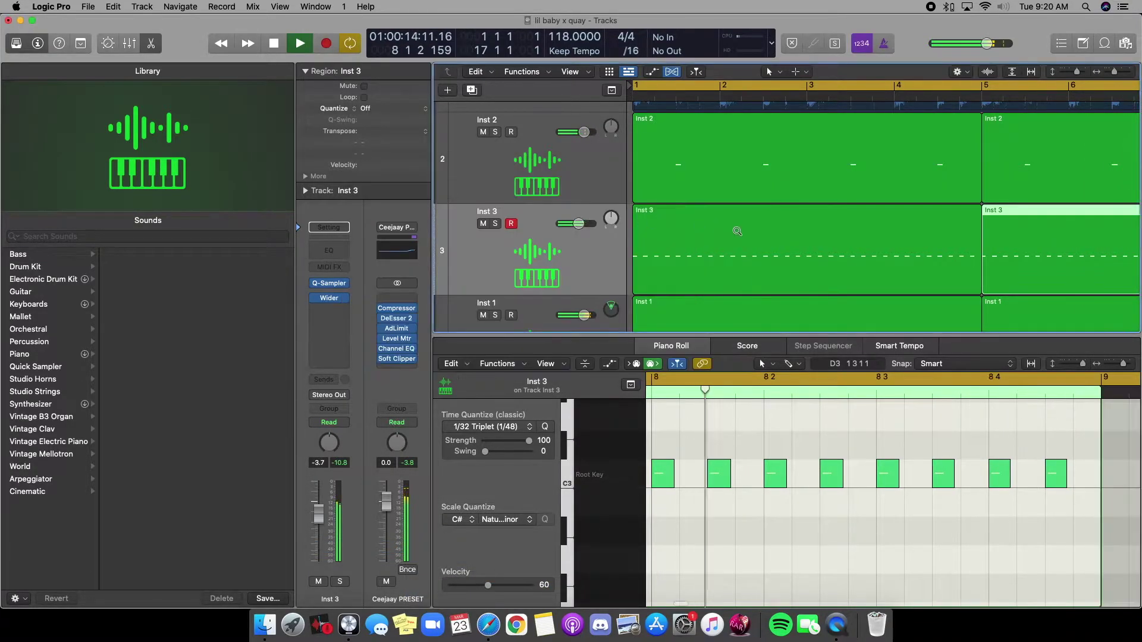
- Select both four-bar Inst 3 regions and repeat them to fill bars 9 to 16
{"action": "scroll", "coordinate": [738, 230], "scroll_direction": "down", "scroll_amount": 5}
{"action": "left_click_drag", "start_coordinate": [833, 252], "coordinate": [678, 238]}
{"action": "key", "text": "super+r"}
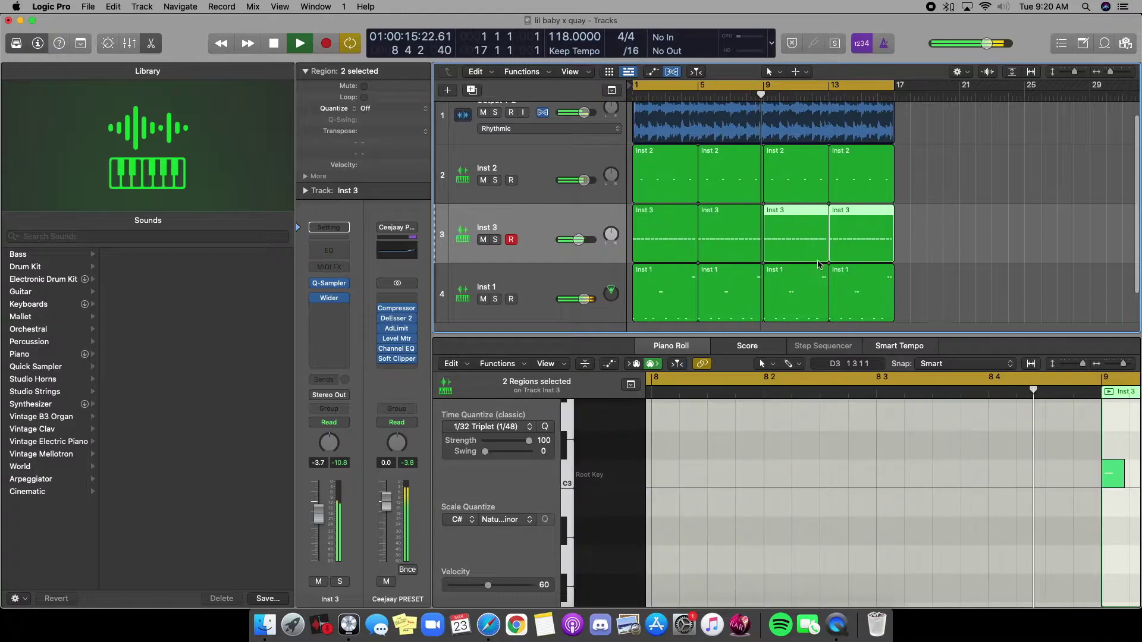
- Add a roll of six short A2 notes across beat 2 of bar 1 in Inst 3 with the Brush tool and play it
{"action": "left_click", "coordinate": [597, 228]}
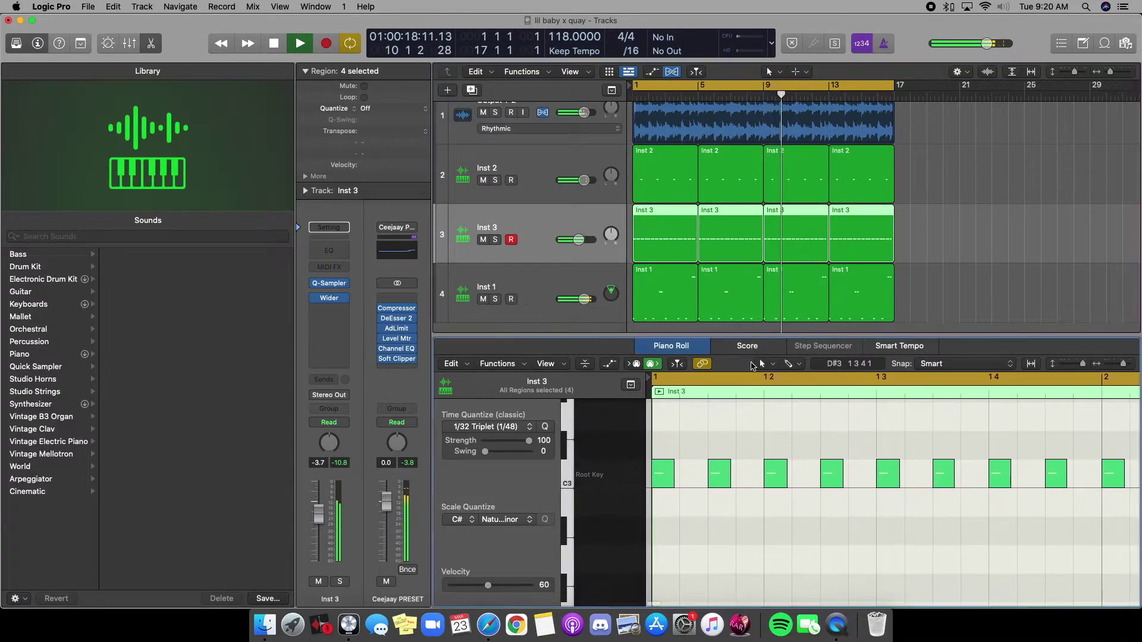
{"action": "left_click", "coordinate": [755, 364]}
{"action": "left_click", "coordinate": [827, 562]}
{"action": "scroll", "coordinate": [772, 550], "scroll_direction": "down", "scroll_amount": 1}
{"action": "left_click_drag", "start_coordinate": [882, 540], "coordinate": [824, 543]}
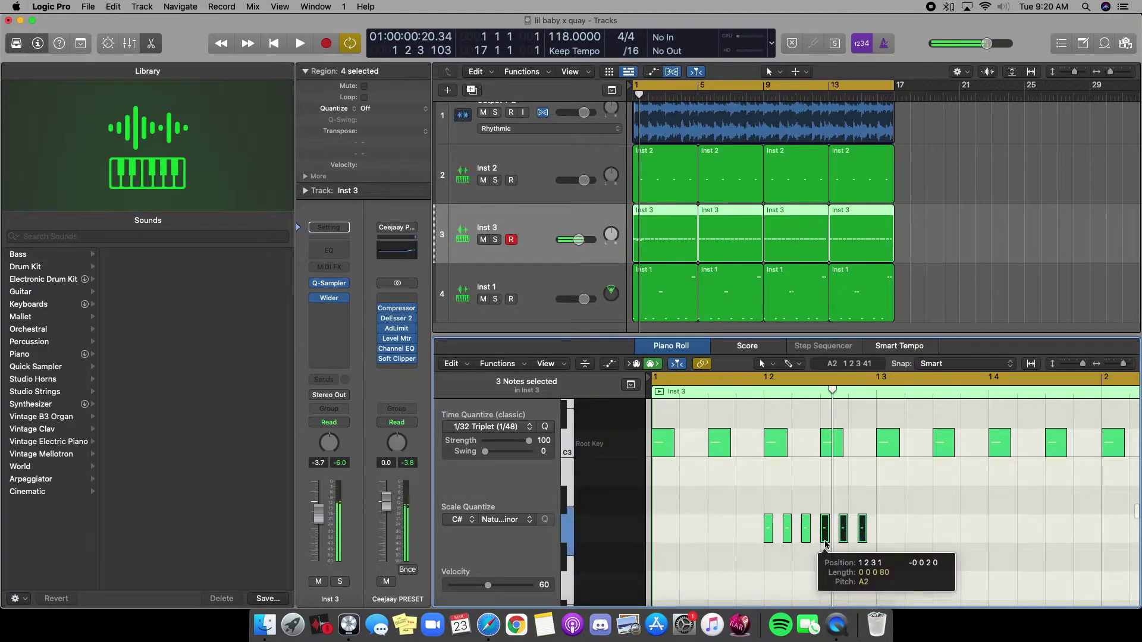
{"action": "key", "text": "space"}
{"action": "left_click", "coordinate": [831, 569]}
{"action": "scroll", "coordinate": [831, 569], "scroll_direction": "right", "scroll_amount": 4}
{"action": "key", "text": "space"}
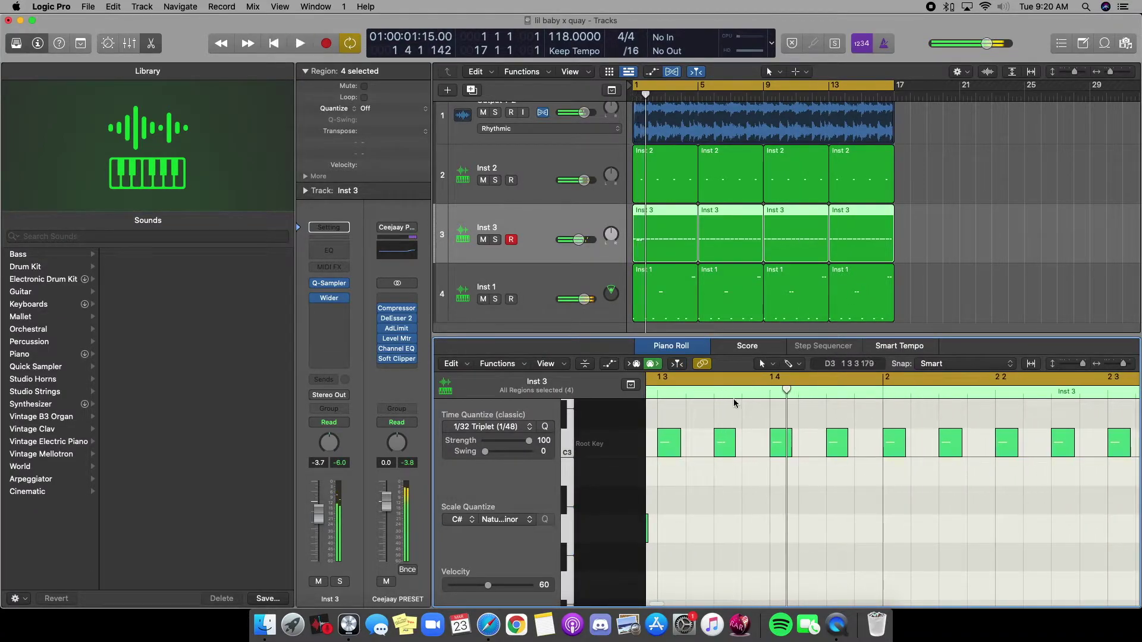
- Add a pair of short F#2 notes late in beat 4 of bar 1 in Inst 3 with the Brush tool and play them
{"action": "left_click", "coordinate": [771, 365]}
{"action": "left_click", "coordinate": [784, 563]}
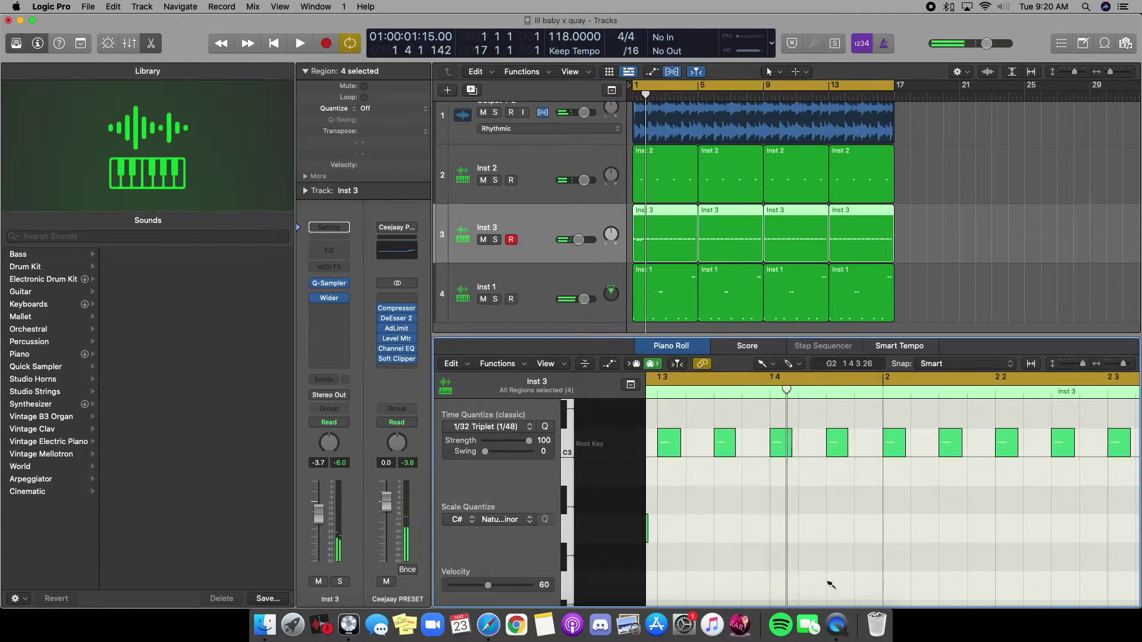
{"action": "left_click_drag", "start_coordinate": [819, 595], "coordinate": [840, 596]}
{"action": "scroll", "coordinate": [827, 562], "scroll_direction": "down", "scroll_amount": 3}
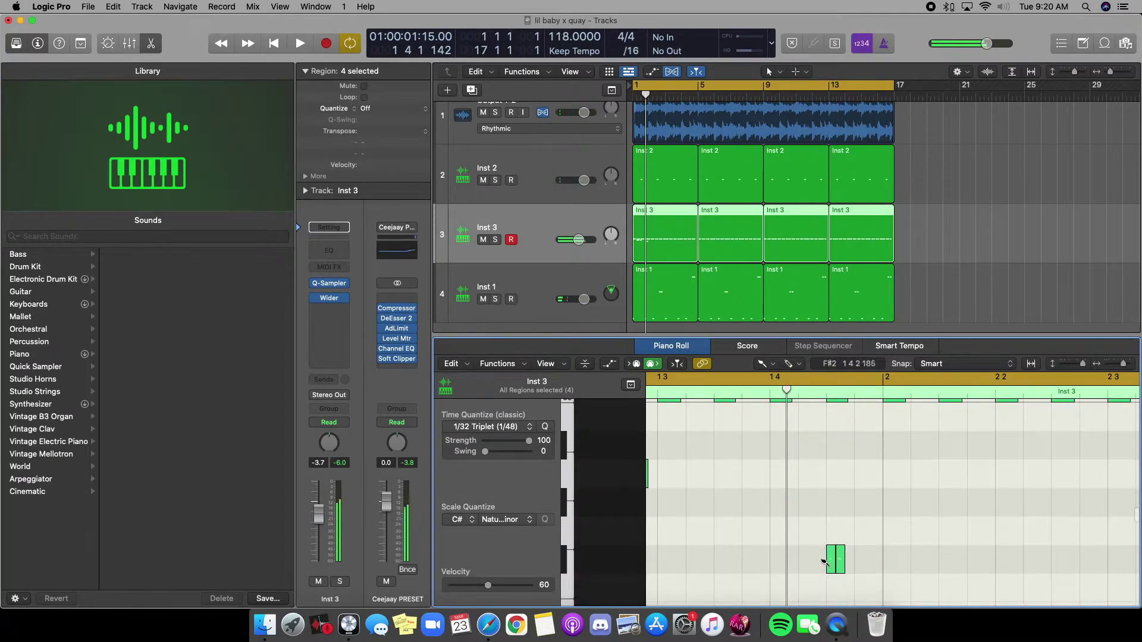
{"action": "key", "text": "space"}
{"action": "scroll", "coordinate": [741, 551], "scroll_direction": "down", "scroll_amount": 5}
{"action": "scroll", "coordinate": [741, 554], "scroll_direction": "up", "scroll_amount": 5}
{"action": "key", "text": "space"}
- Add short F#2 notes in the first half of bar 2 in Inst 3, and return to the Pointer tool
{"action": "left_click_drag", "start_coordinate": [873, 532], "coordinate": [890, 532]}
{"action": "key", "text": "space"}
{"action": "scroll", "coordinate": [898, 566], "scroll_direction": "down", "scroll_amount": 5}
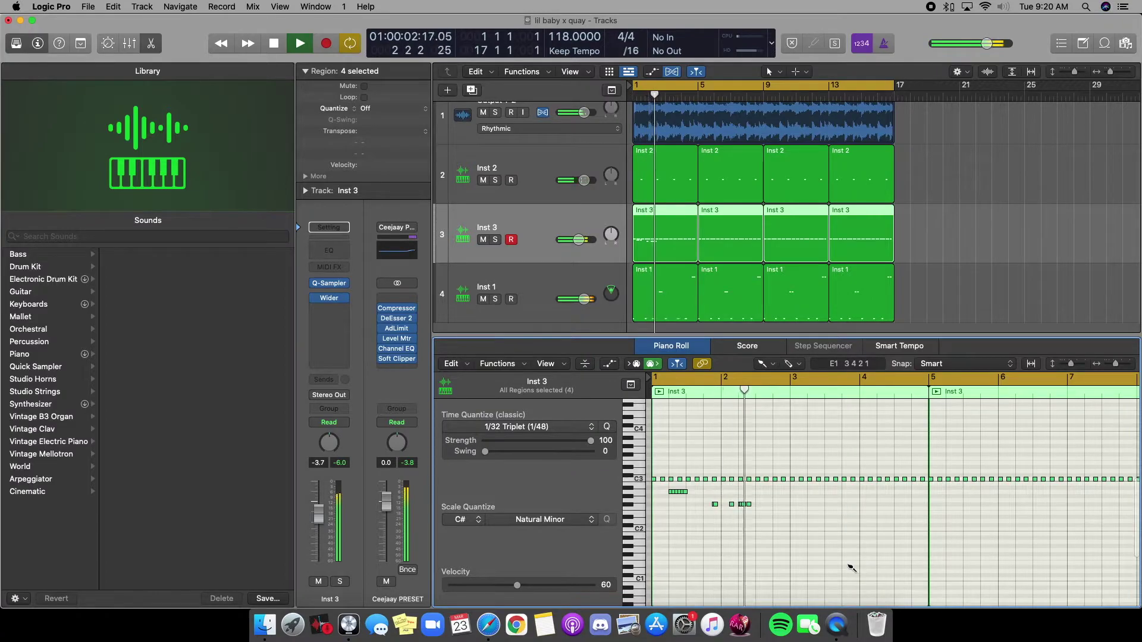
{"action": "scroll", "coordinate": [903, 517], "scroll_direction": "up", "scroll_amount": 3}
{"action": "key", "text": "space"}
{"action": "key", "text": "t"}
{"action": "key", "text": "t"}
{"action": "scroll", "coordinate": [818, 518], "scroll_direction": "left", "scroll_amount": 3}
{"action": "key", "text": "space"}
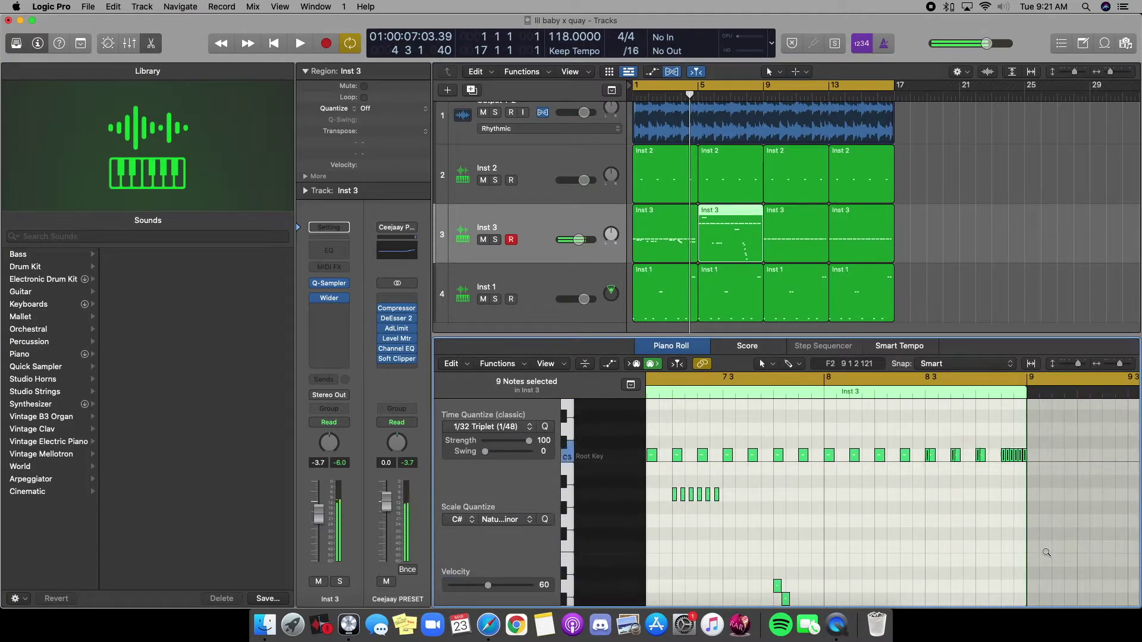
- Copy the Inst 3 region at bar 5 onto bar 13, and the one at bar 1 onto bar 9
{"action": "key", "text": "space"}
{"action": "left_click_drag", "start_coordinate": [721, 250], "coordinate": [836, 245]}
{"action": "left_click_drag", "start_coordinate": [670, 244], "coordinate": [799, 244]}
- Duplicate the Inst 3 track with its settings and remove the Wider plug-in from the new track's channel strip
{"action": "left_click", "coordinate": [470, 90]}
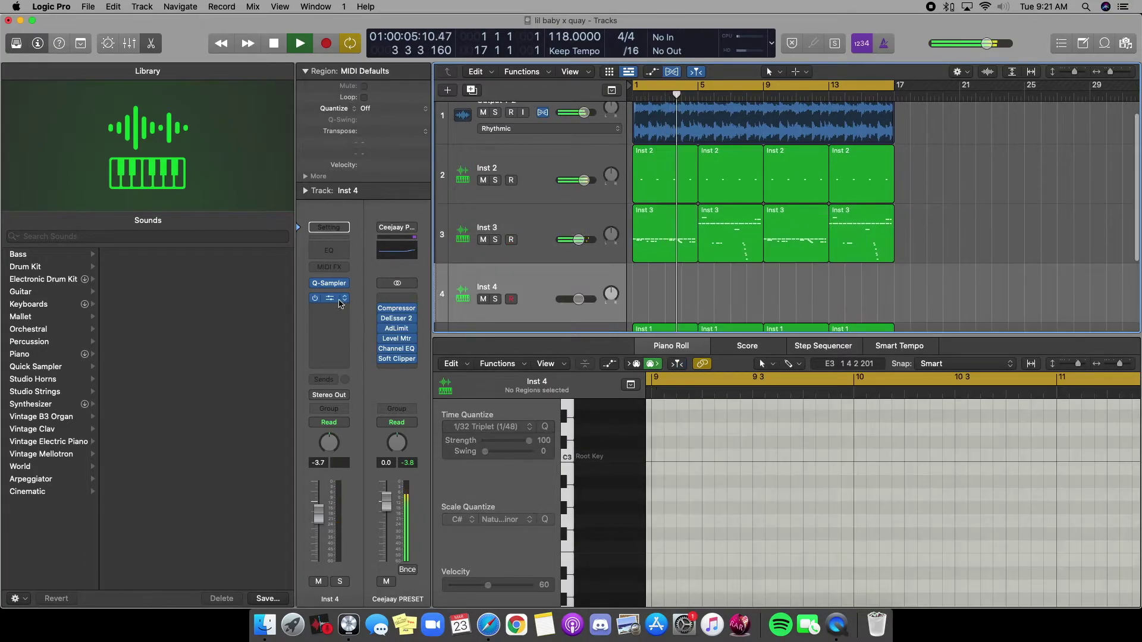
{"action": "left_click", "coordinate": [343, 298]}
{"action": "left_click", "coordinate": [355, 316]}
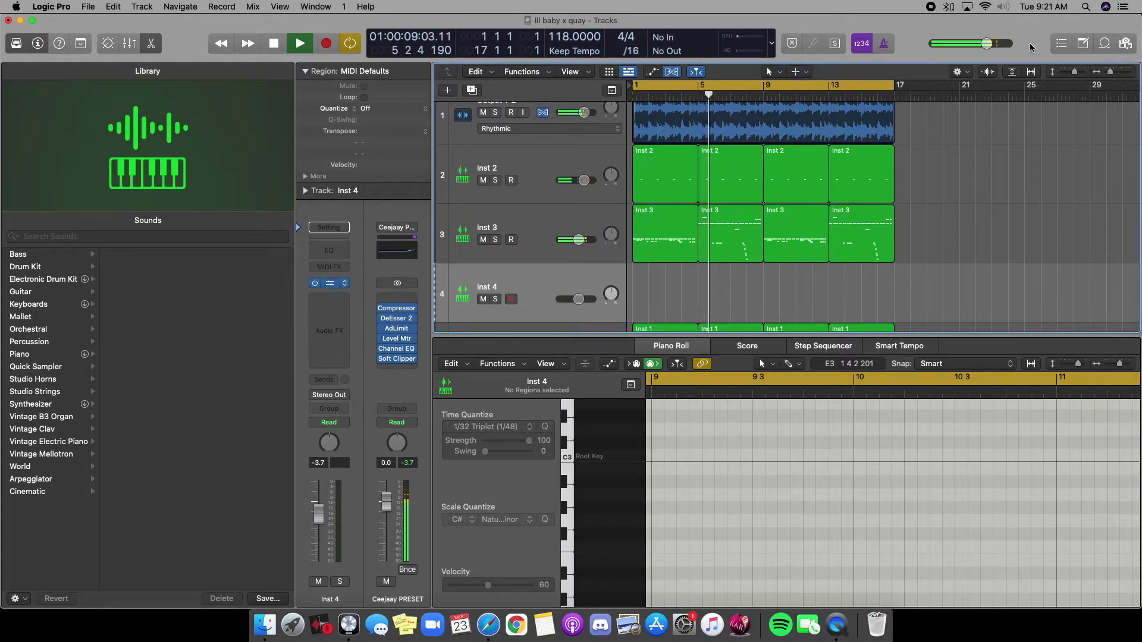
- Move the project window aside to uncover the desktop and open the LOGIC PRO folder
{"action": "left_click_drag", "start_coordinate": [1044, 33], "coordinate": [781, 12]}
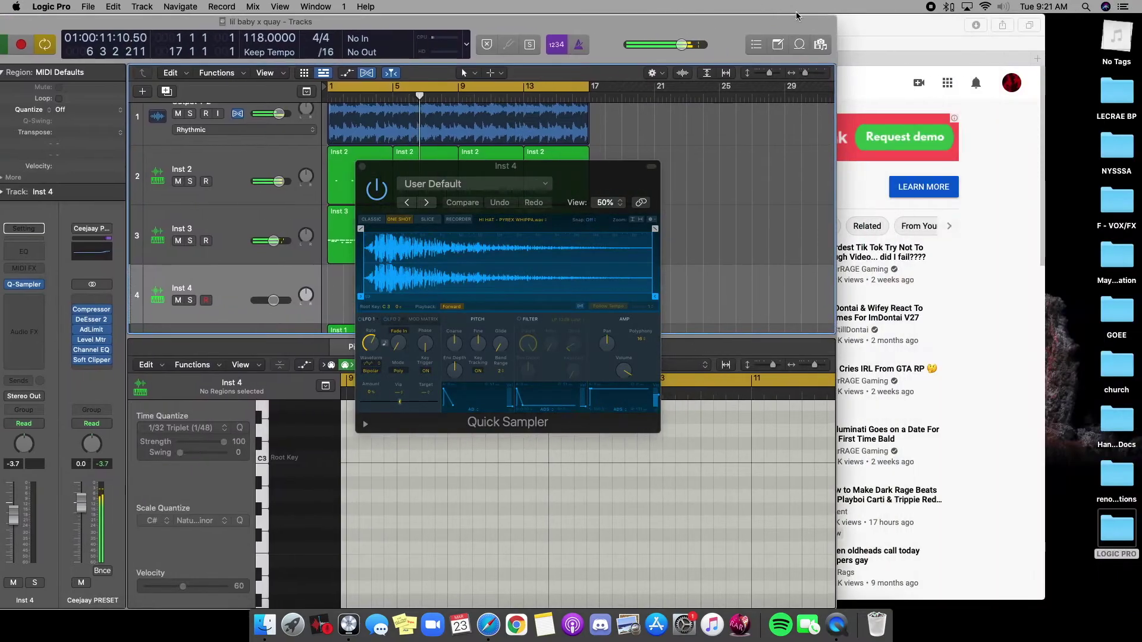
{"action": "left_click", "coordinate": [1112, 522]}
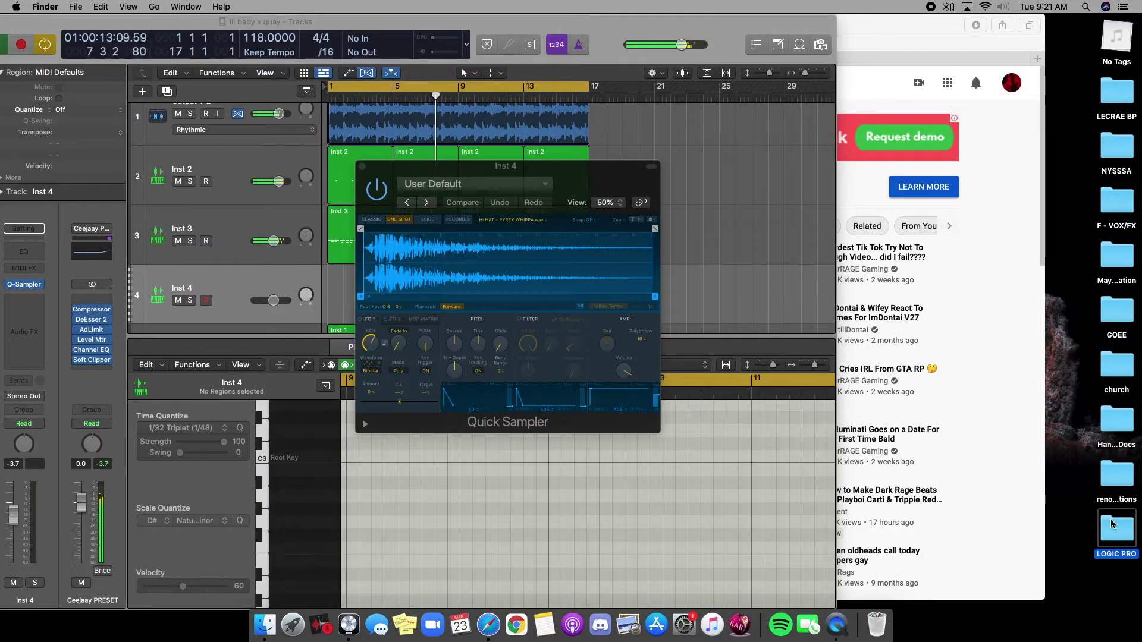
{"action": "double_click", "coordinate": [1110, 524]}
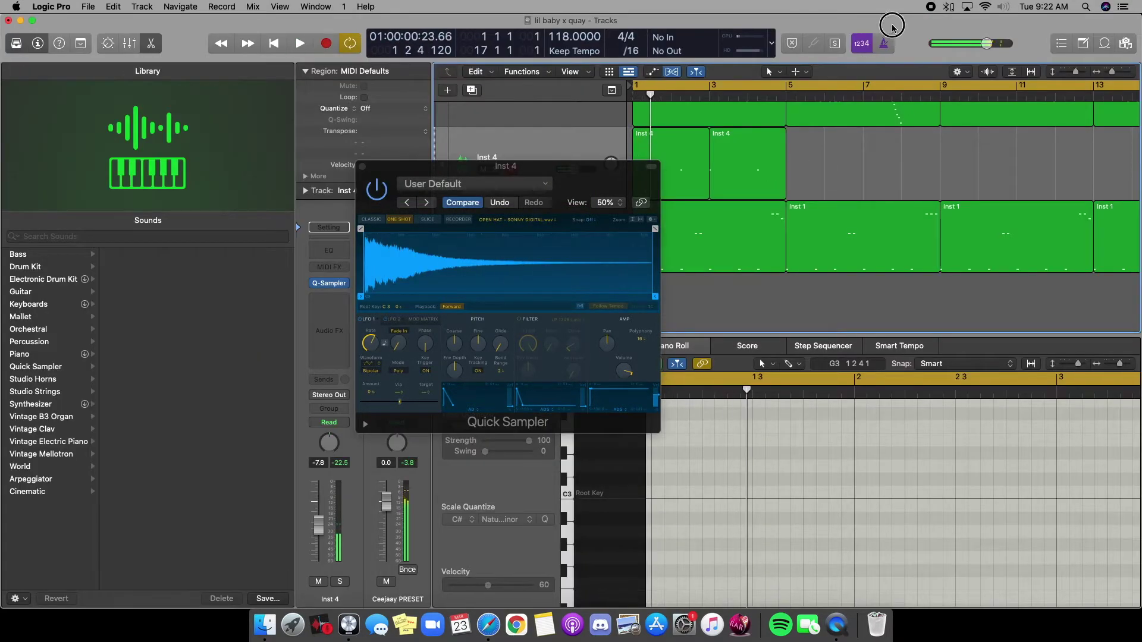
- Repeat the two Inst 4 open-hat regions from bars 1 to 4 so they fill bars 5 to 8
{"action": "left_click", "coordinate": [629, 157]}
{"action": "left_click", "coordinate": [599, 166]}
{"action": "key", "text": "super+r"}
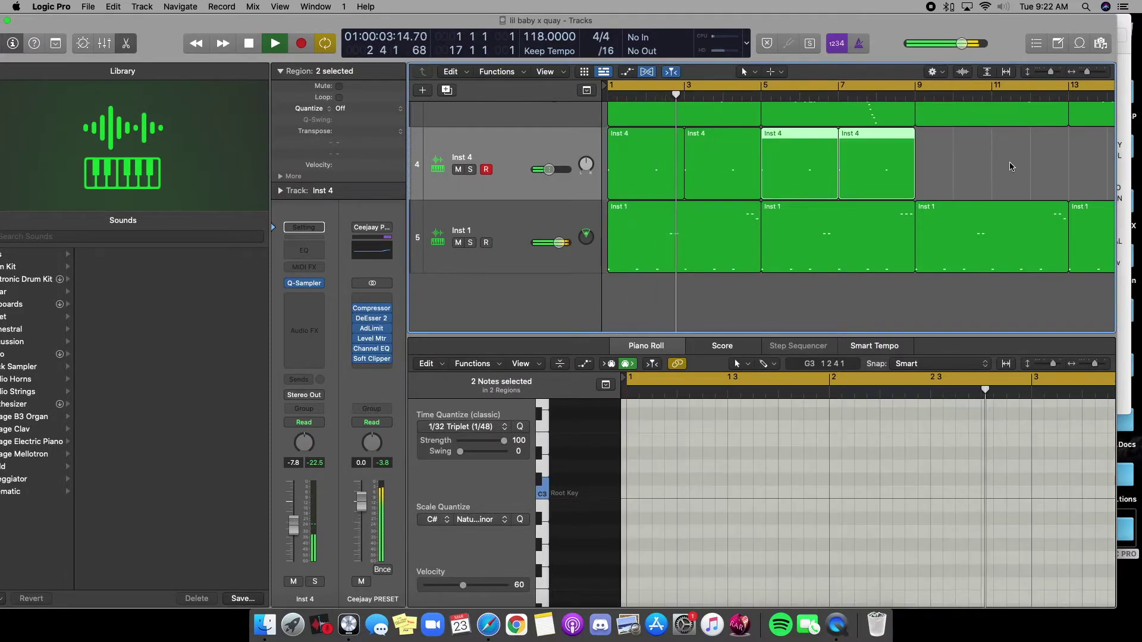
{"action": "scroll", "coordinate": [791, 191], "scroll_direction": "up", "scroll_amount": 1}
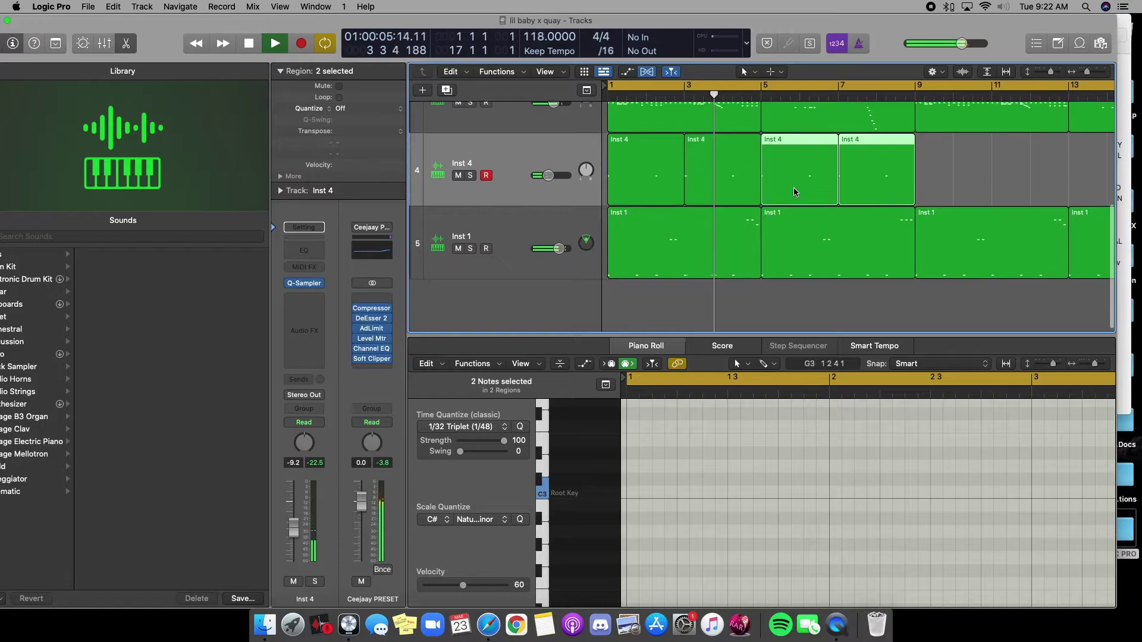
{"action": "scroll", "coordinate": [794, 188], "scroll_direction": "down", "scroll_amount": 1}
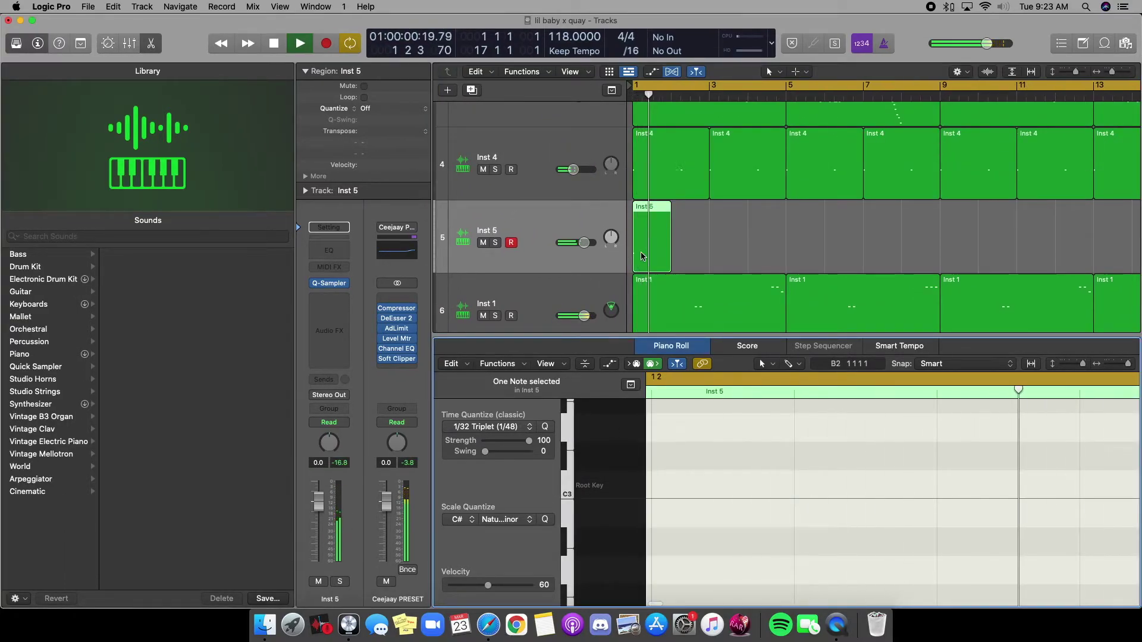
- Copy the one-bar Inst 5 region from bar 1 to bar 9 and close Inst 4's Quick Sampler window
{"action": "scroll", "coordinate": [653, 269], "scroll_direction": "down", "scroll_amount": 5}
{"action": "scroll", "coordinate": [648, 255], "scroll_direction": "up", "scroll_amount": 3}
{"action": "scroll", "coordinate": [640, 253], "scroll_direction": "up", "scroll_amount": 1}
{"action": "left_click_drag", "start_coordinate": [640, 272], "coordinate": [752, 277]}
{"action": "scroll", "coordinate": [751, 273], "scroll_direction": "down", "scroll_amount": 6}
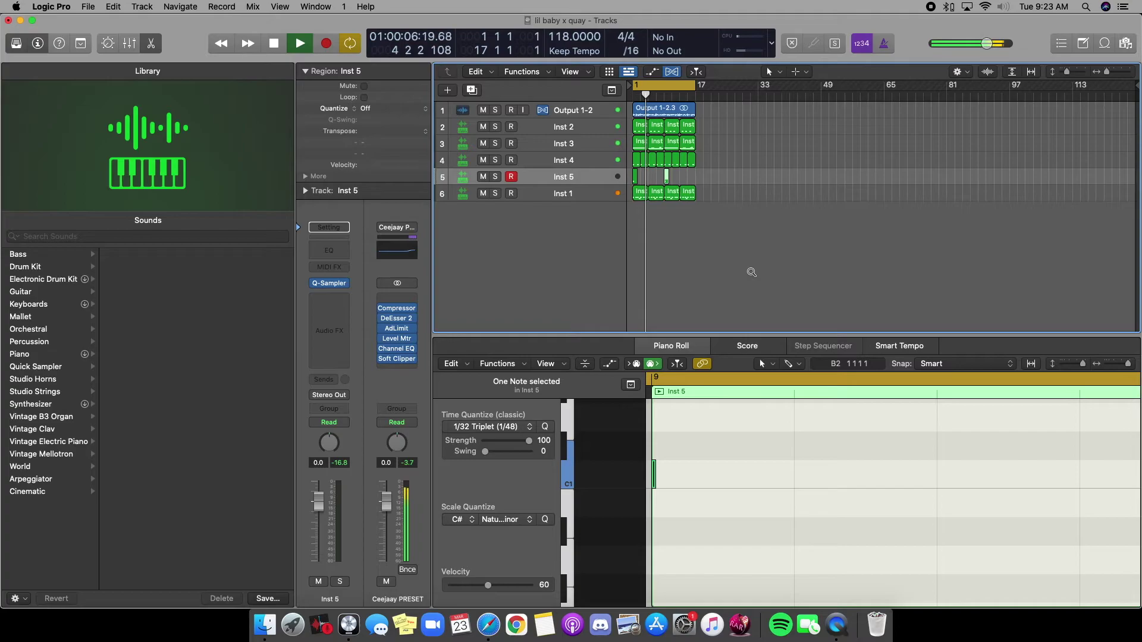
{"action": "left_click", "coordinate": [752, 273]}
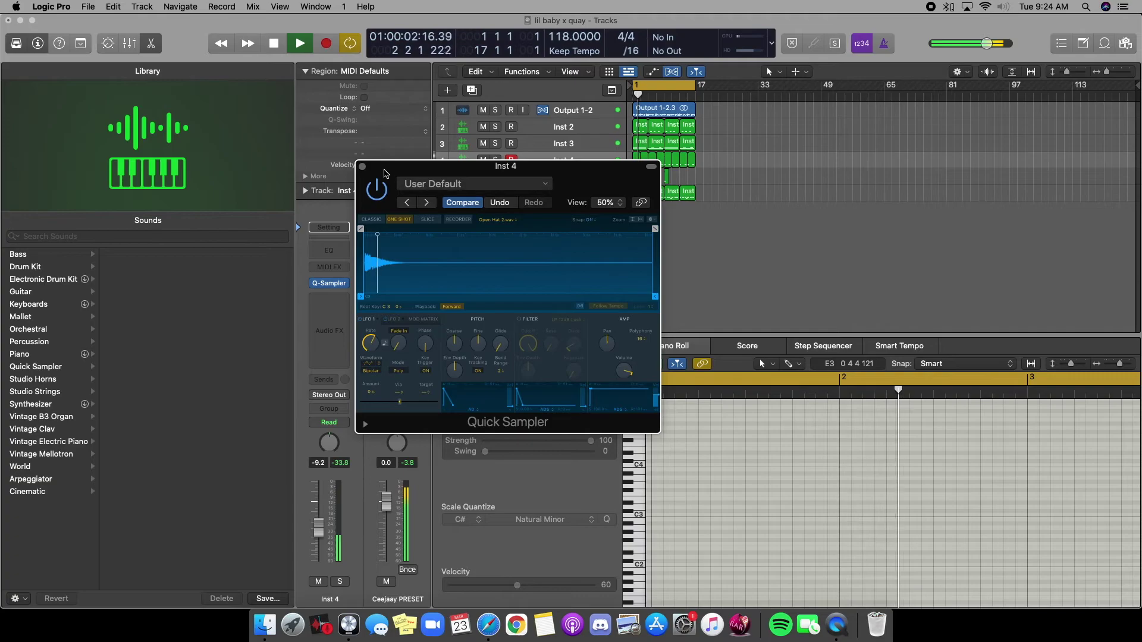
{"action": "left_click", "coordinate": [362, 167]}
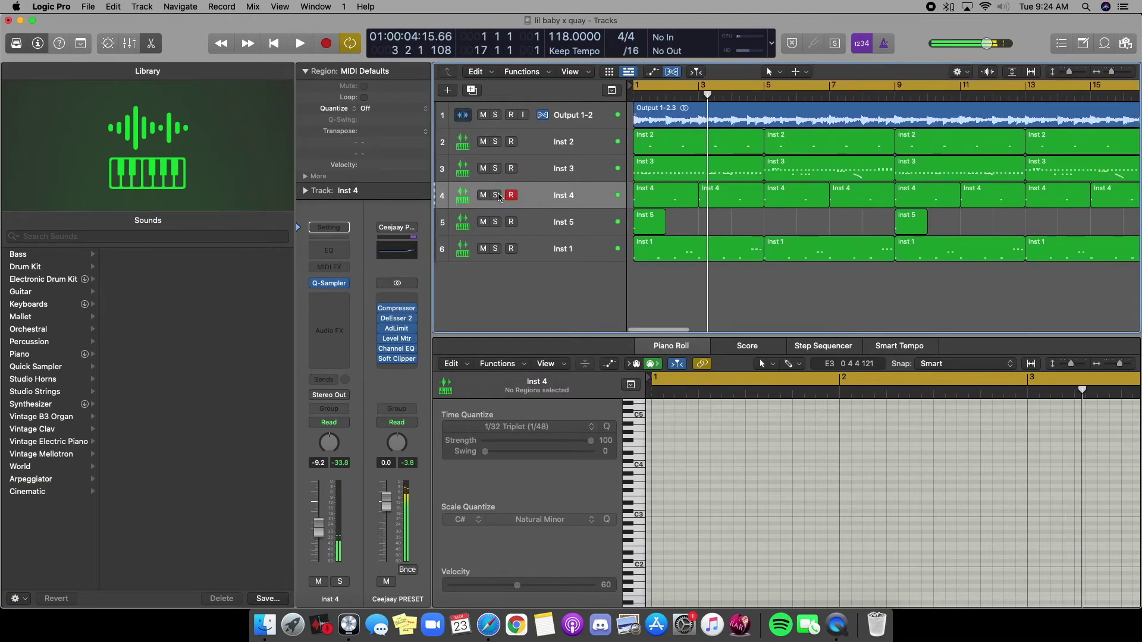